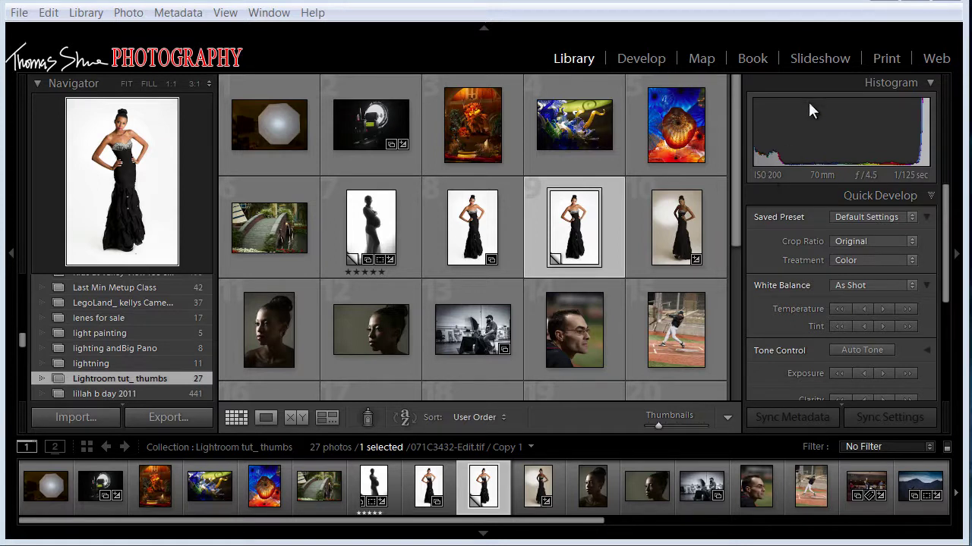
Step: View the selected photo in the Develop module, return to the Library grid and show the photo in Loupe view
click(574, 57)
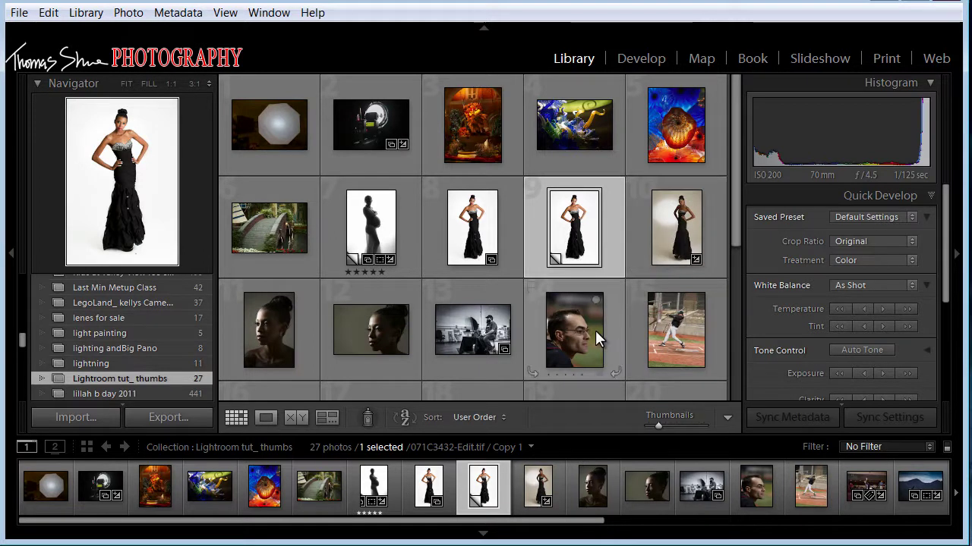
key(d)
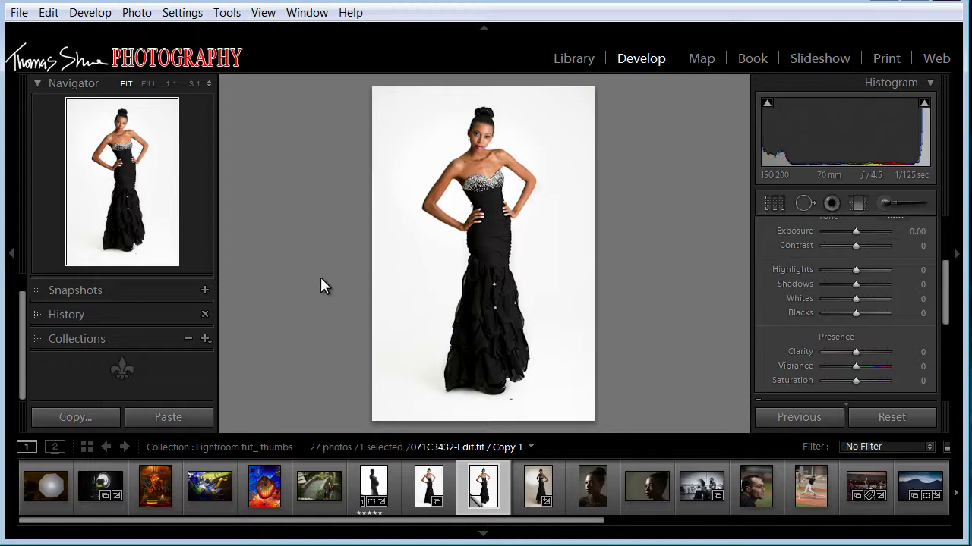
key(g)
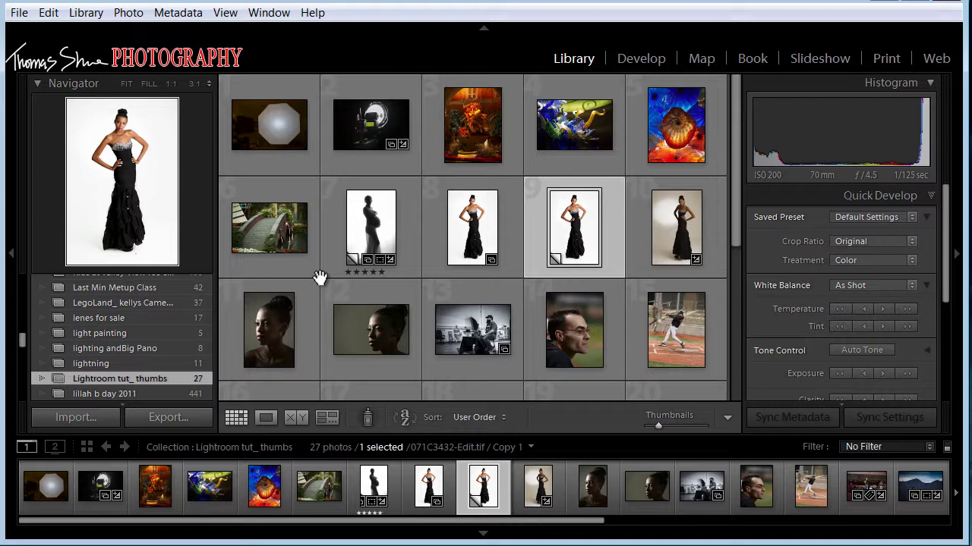
key(e)
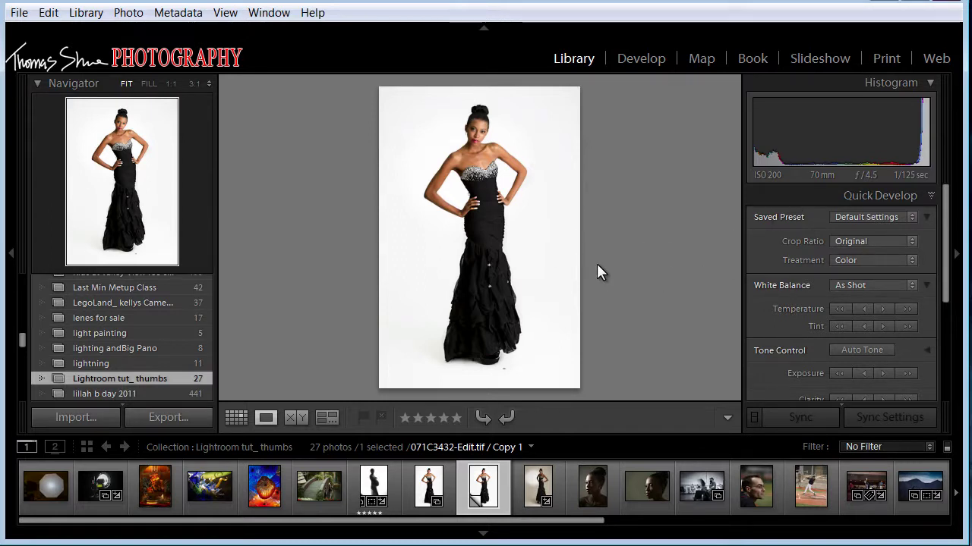
Step: Hide and restore the side panels around the Loupe view, and toggle the module picker off and on
key(Tab)
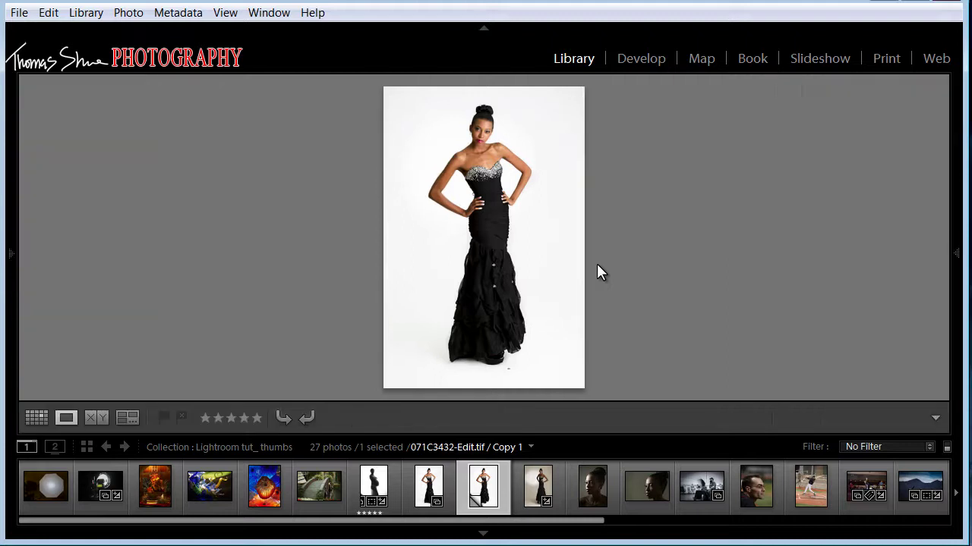
key(Tab)
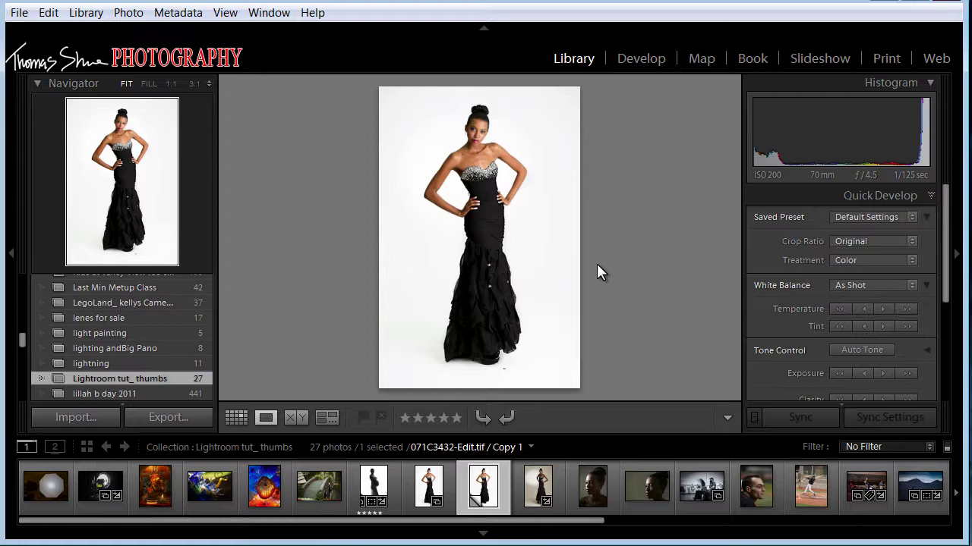
key(Left)
key(Right)
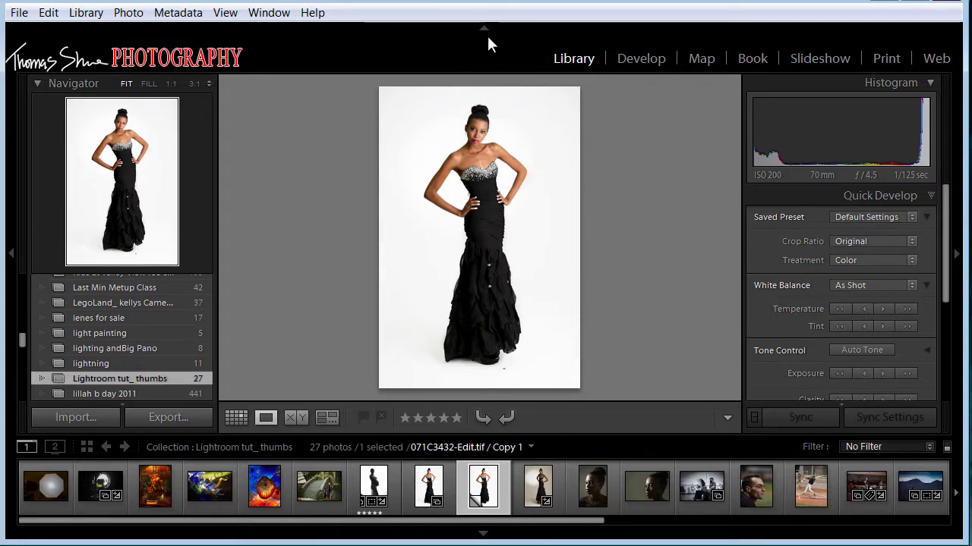
click(485, 28)
click(485, 28)
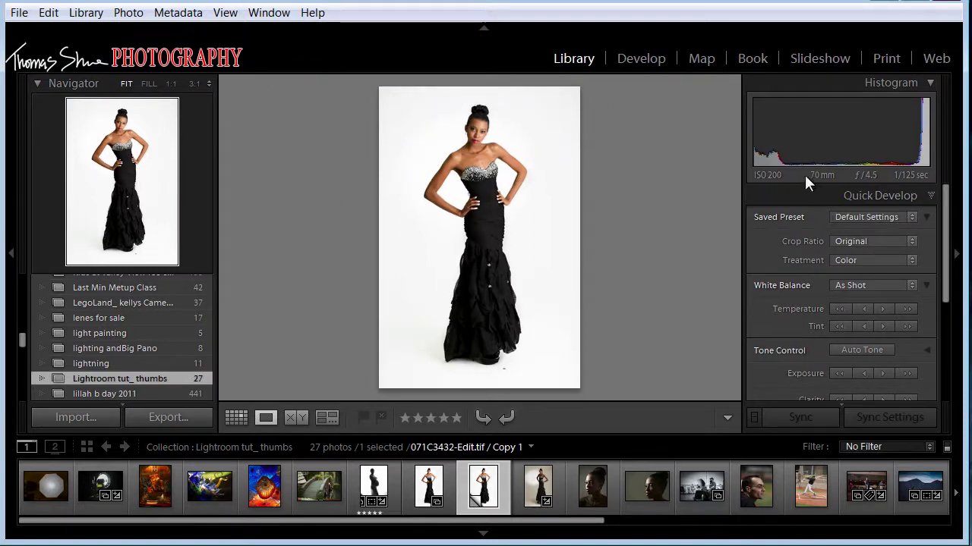
Step: Hide and restore all panels around the photo, and cycle the Lights Out display modes back to normal
key(shift+Tab)
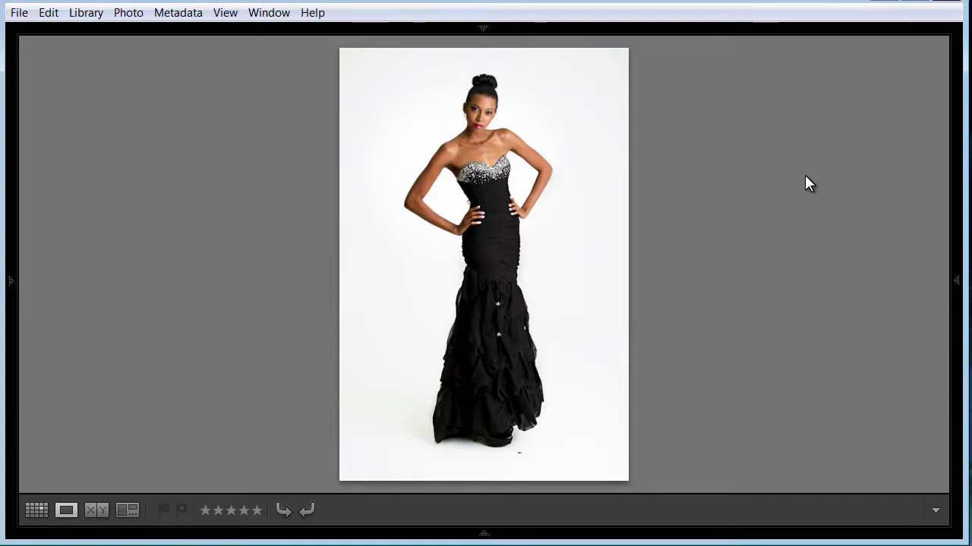
key(shift+Tab)
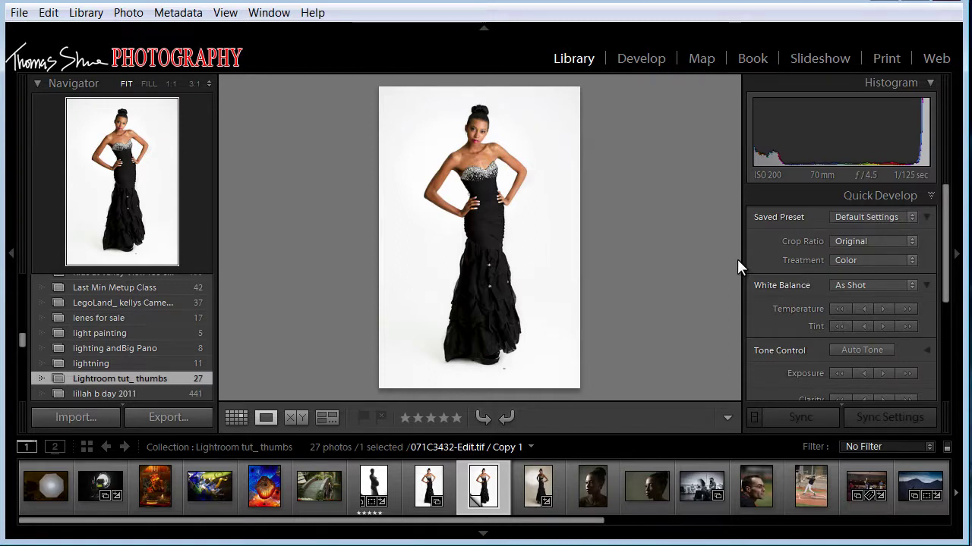
key(l)
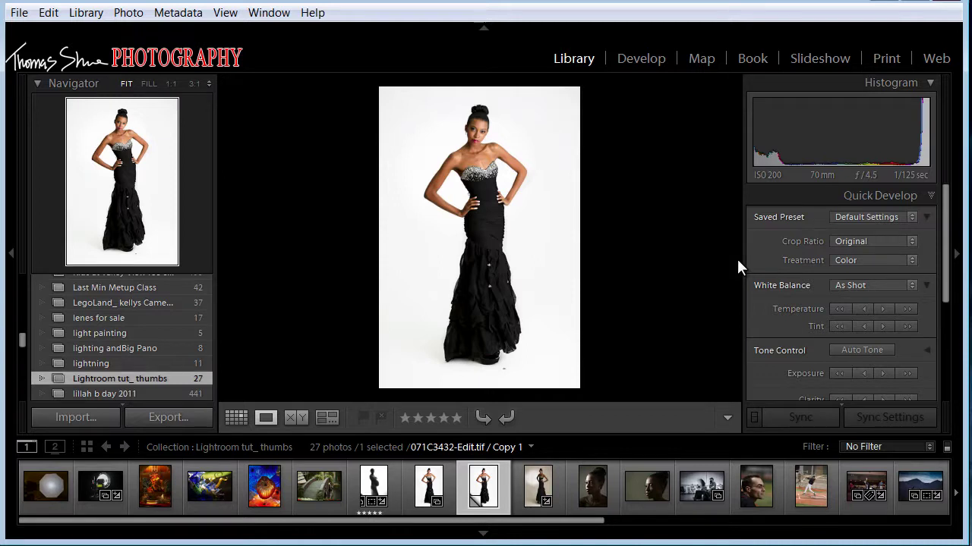
key(l)
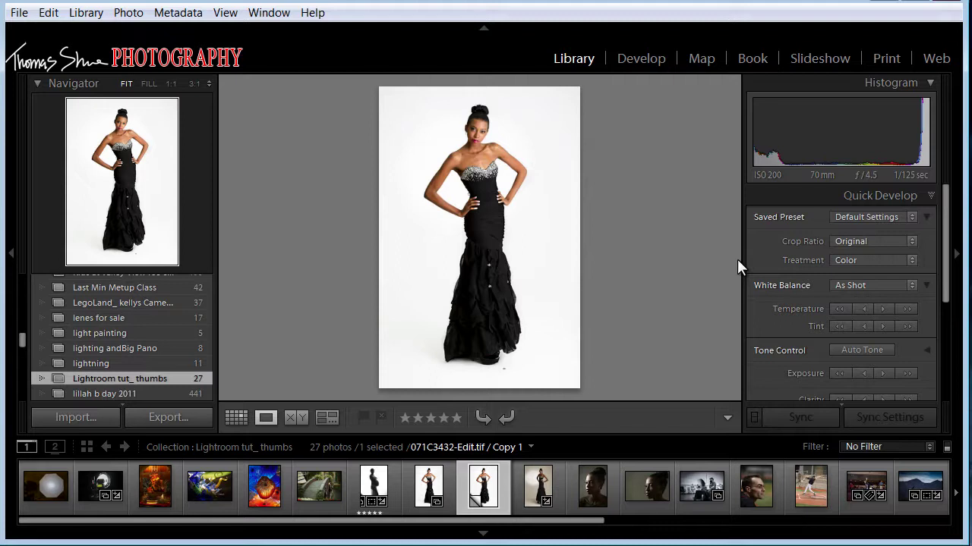
Step: Cycle the selected photo through Grid view, Loupe view and the Develop module, ending in the Library grid
key(g)
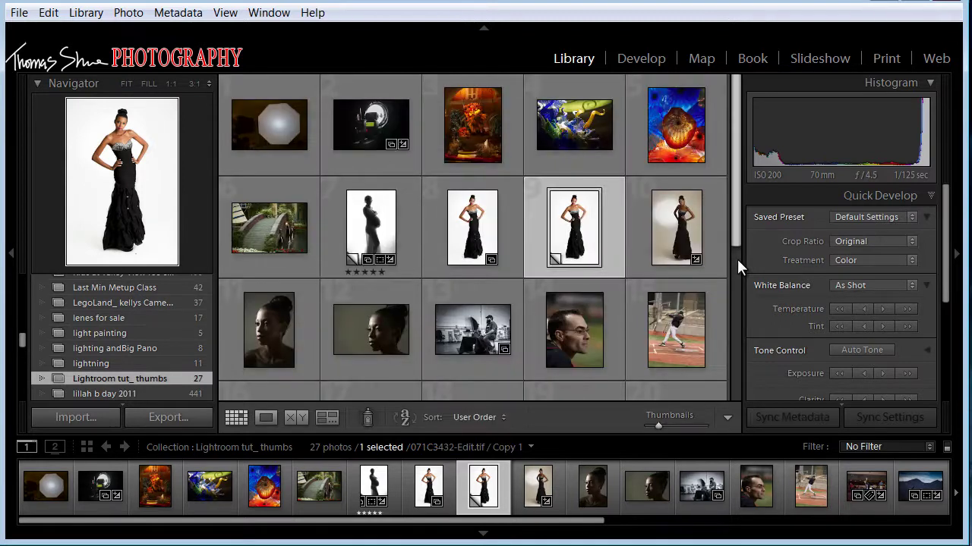
key(e)
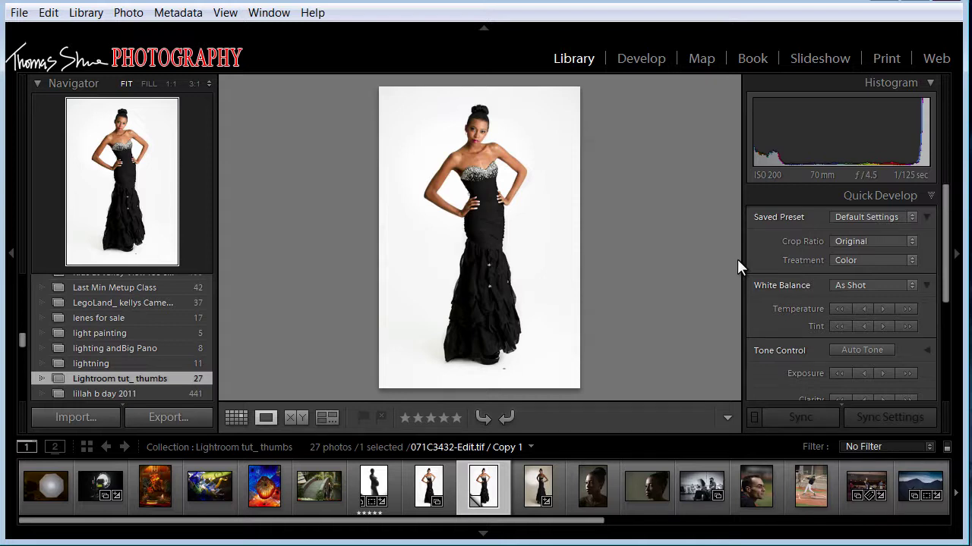
key(d)
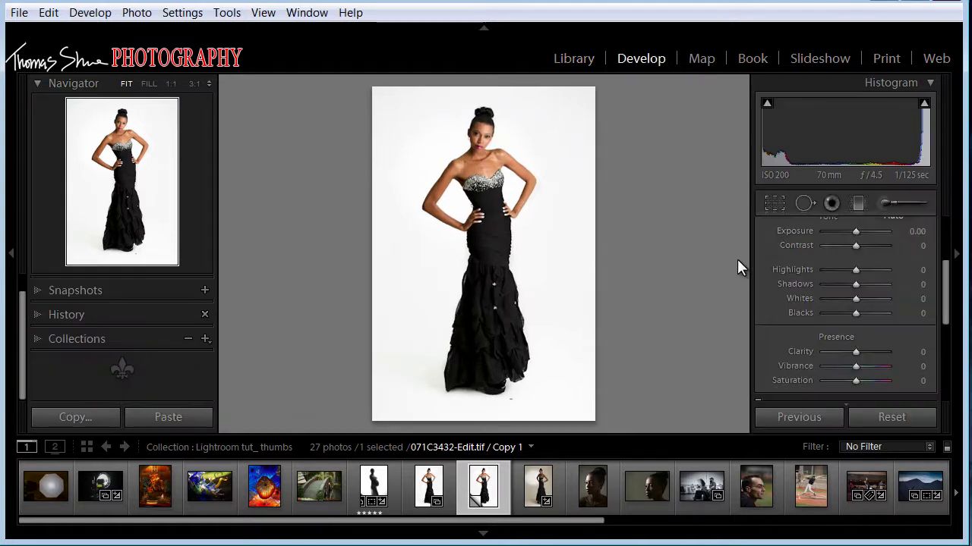
key(e)
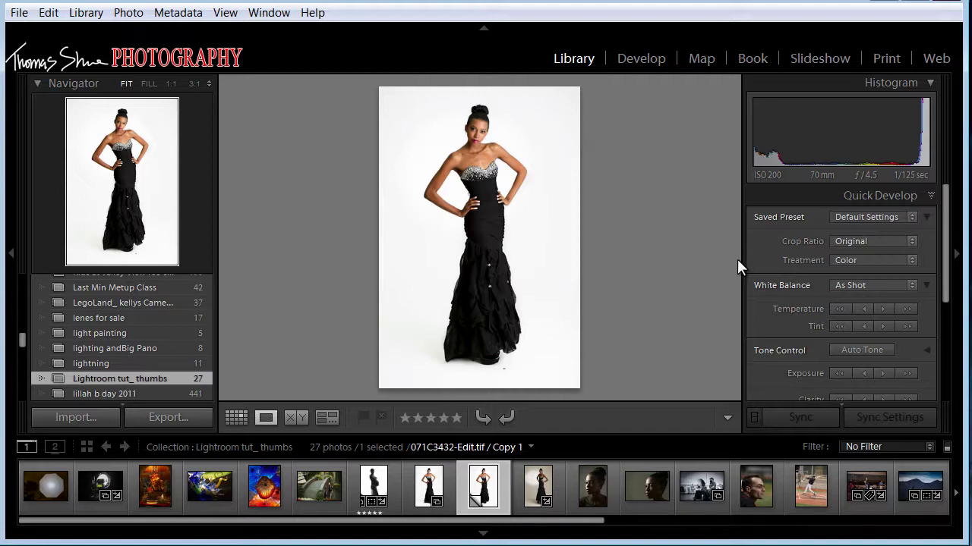
key(g)
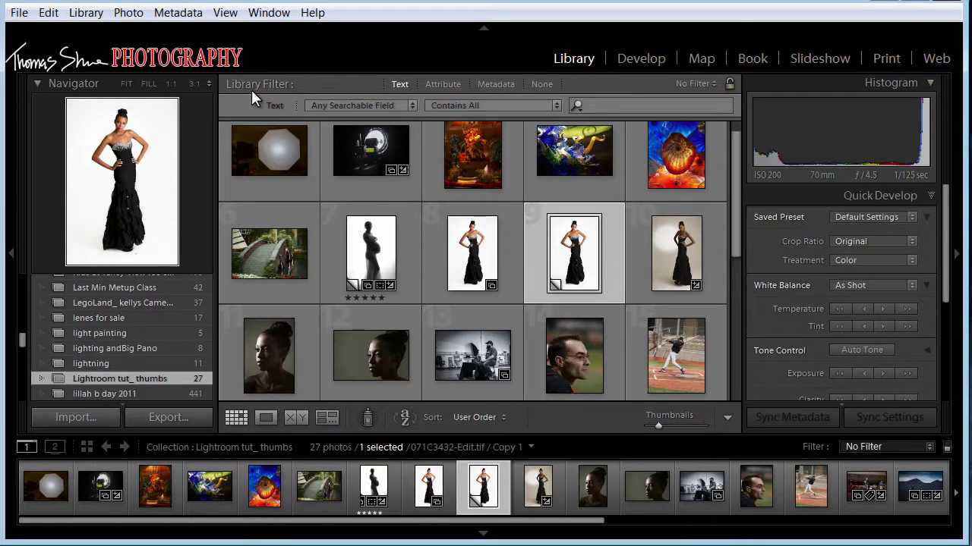
Step: Check the Metadata and Text options of the Library Filter bar, and hide the bar
click(495, 85)
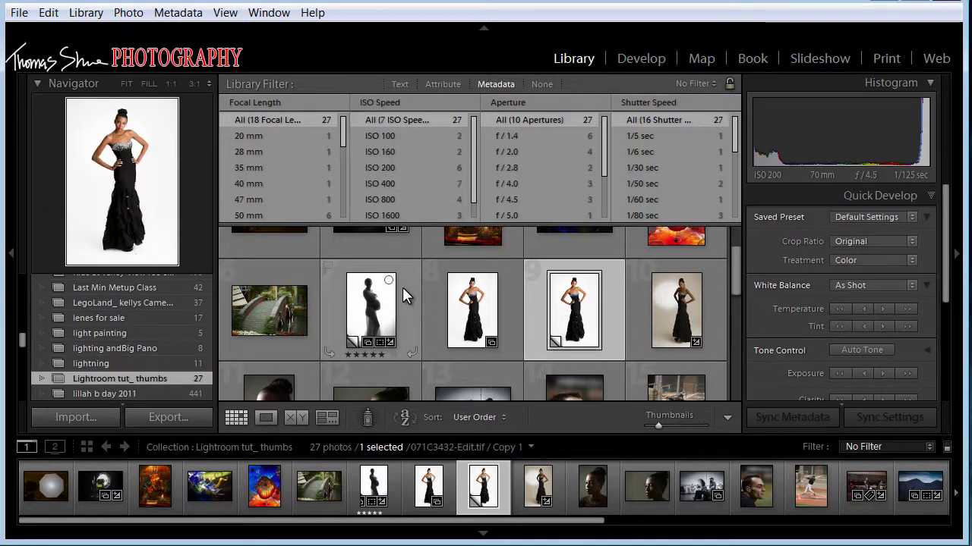
click(402, 83)
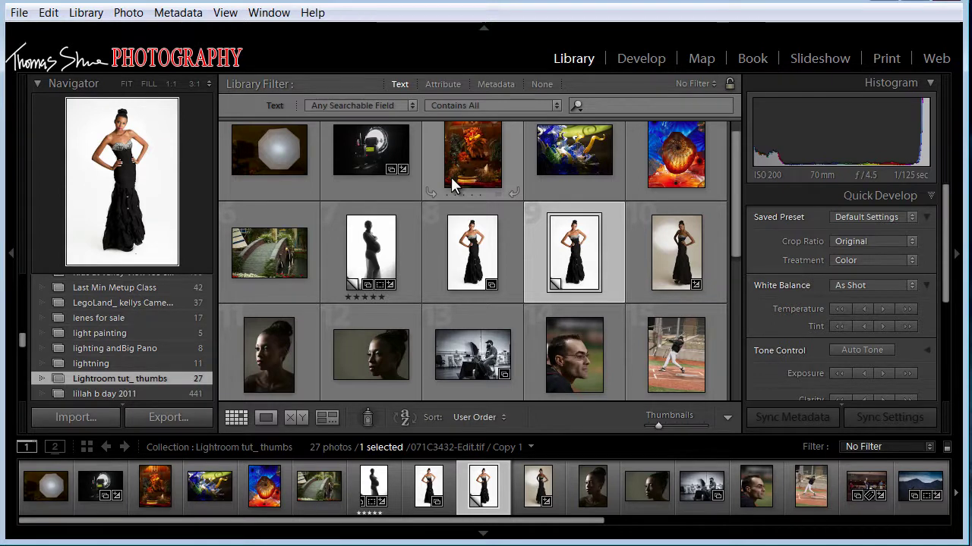
scroll(453, 182, down, 1)
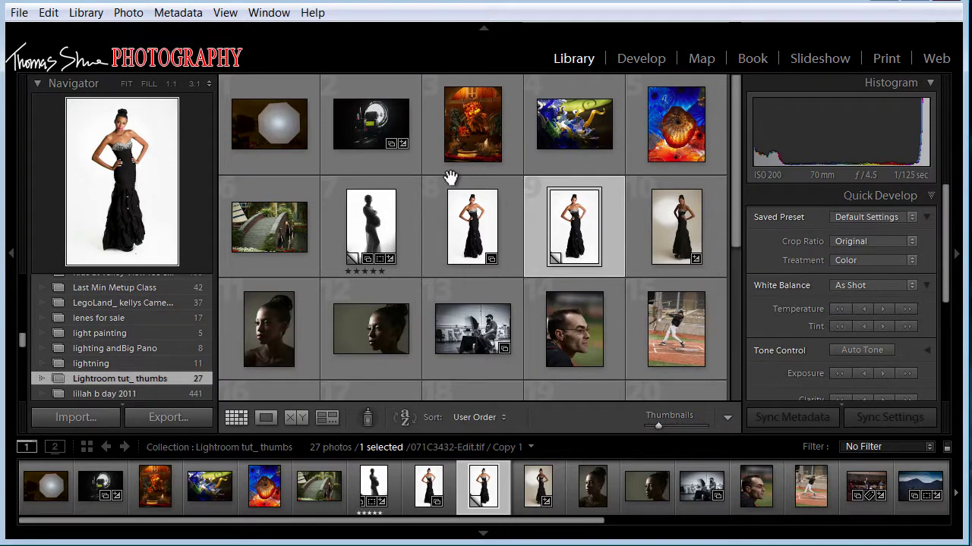
Step: Develop photo 071C3446.JPG with Exposure +0.48, Contrast +24, Highlights -38, Shadows -21 and Whites +17
key(d)
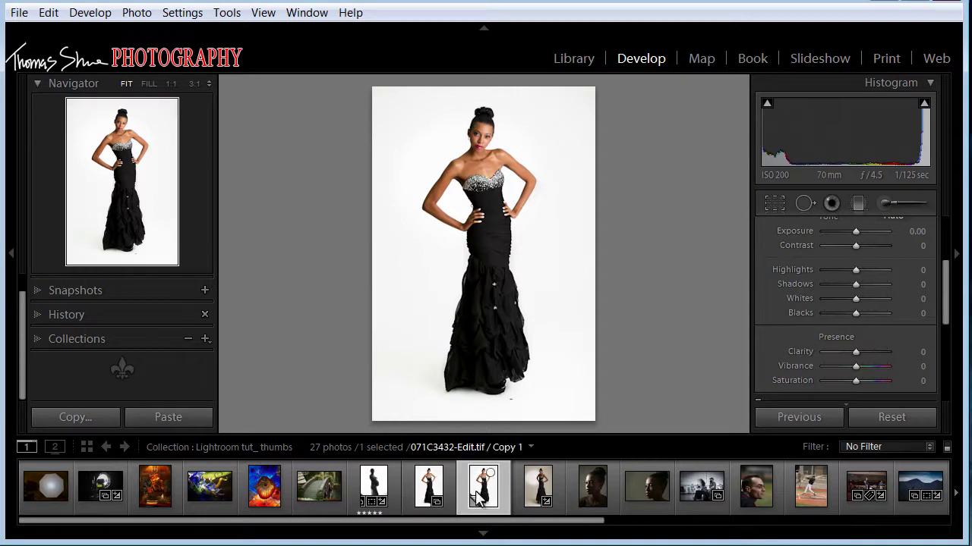
click(538, 484)
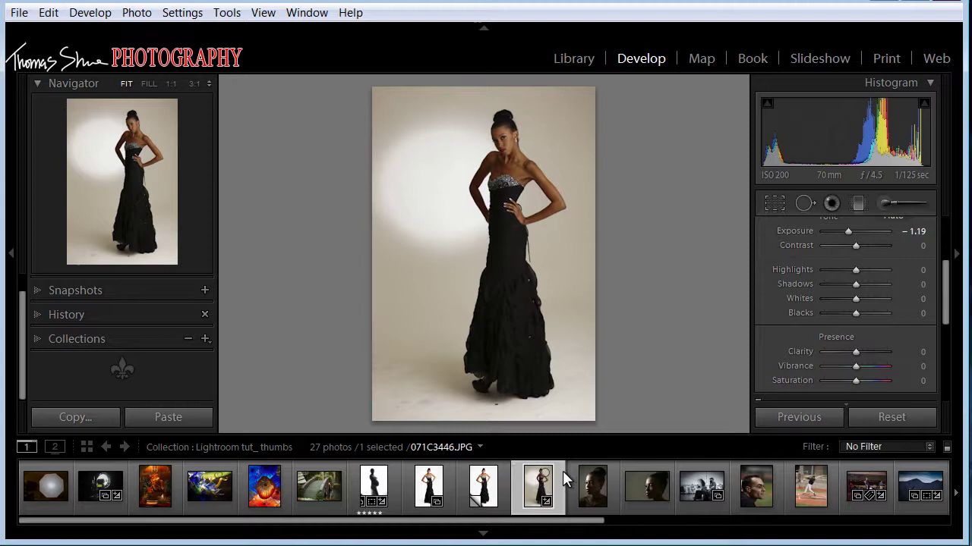
drag(942, 276, 942, 255)
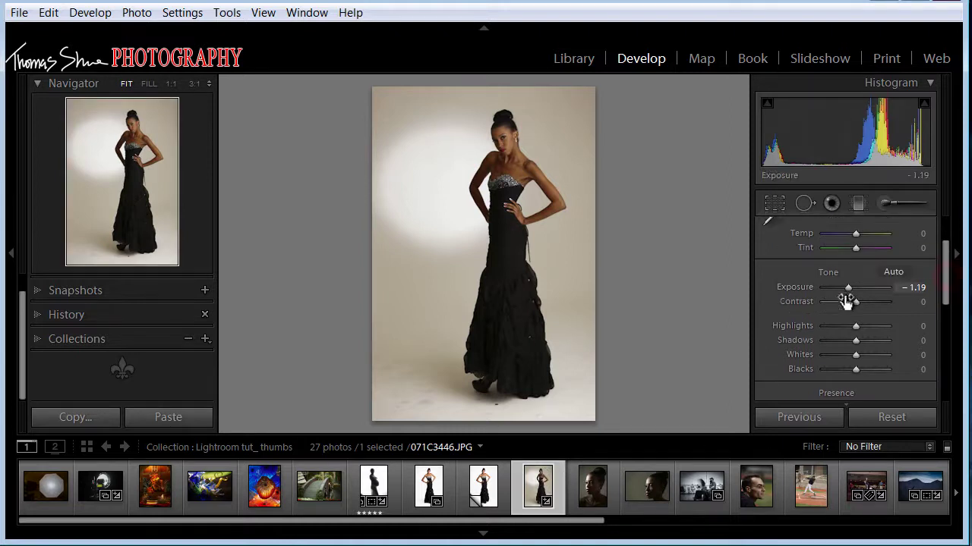
drag(848, 287, 860, 351)
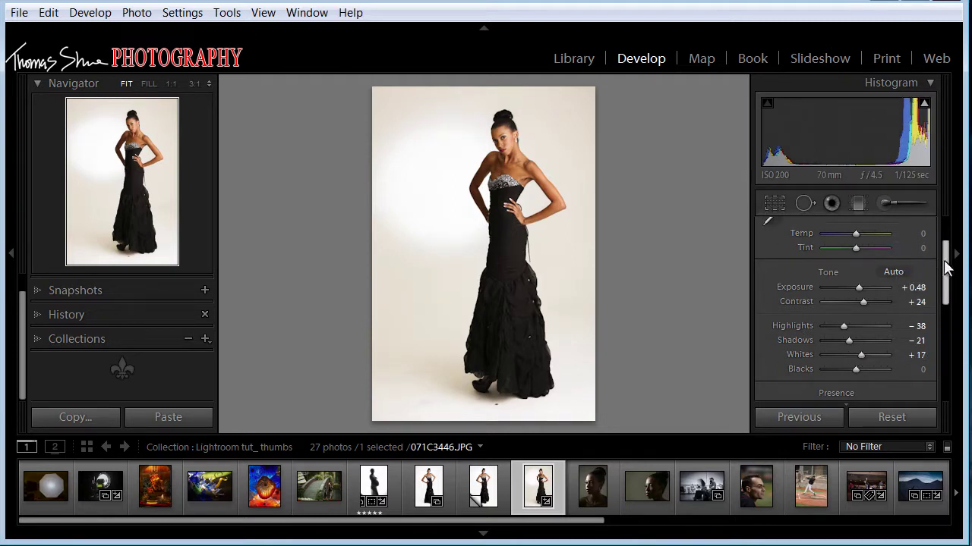
Step: Correct the white balance by sampling the studio backdrop beside the model, giving Temp -14 and Tint +2
drag(945, 271, 945, 253)
click(774, 261)
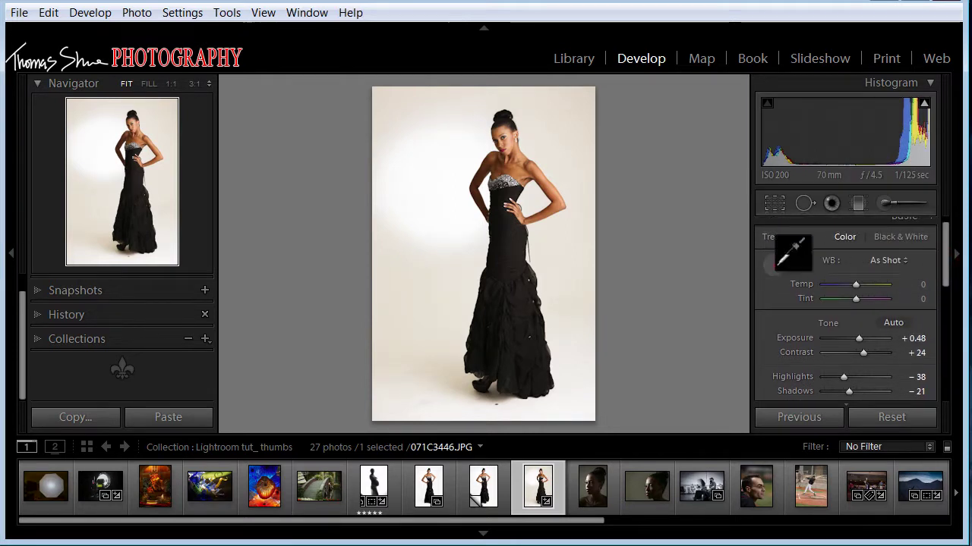
click(412, 271)
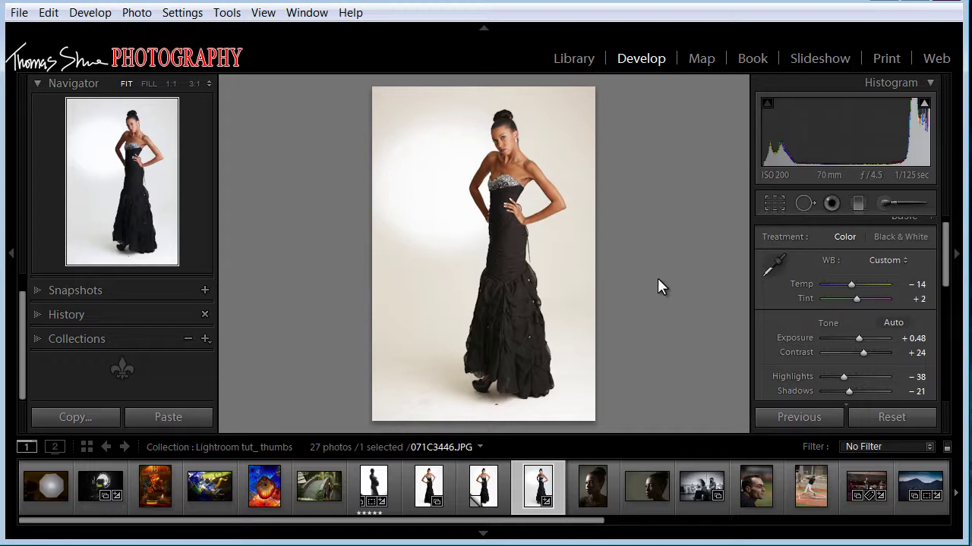
Step: Compare the photo before and after editing in side-by-side and split views, and return to the single view
key(y)
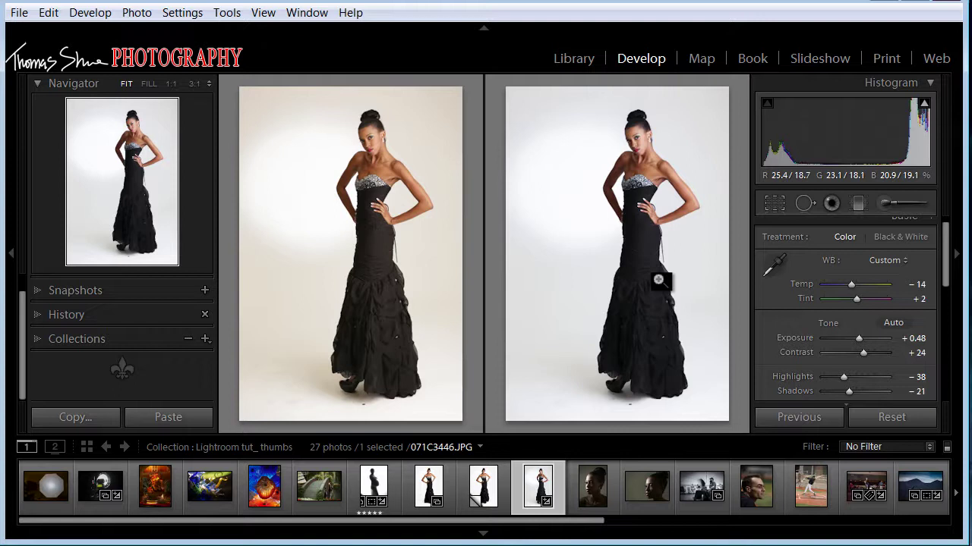
key(shift+y)
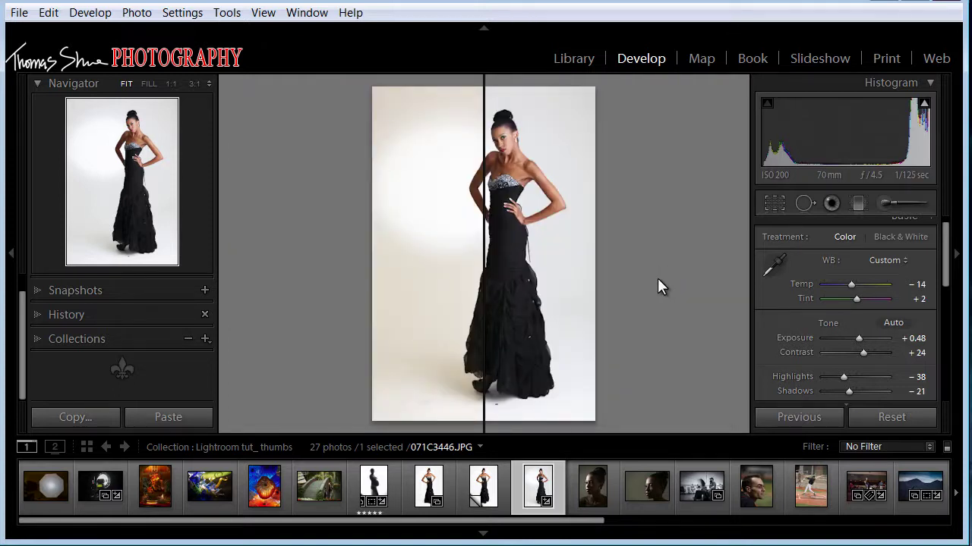
key(y)
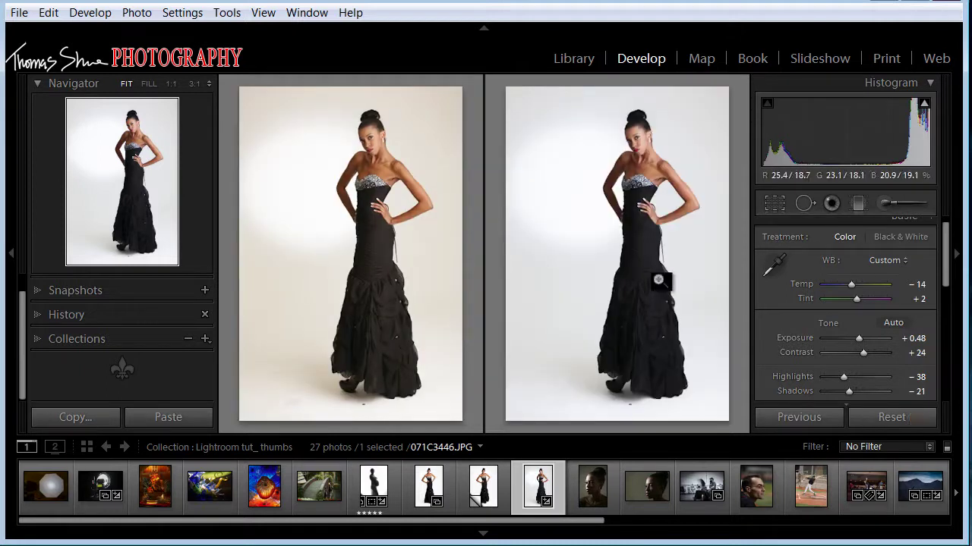
key(y)
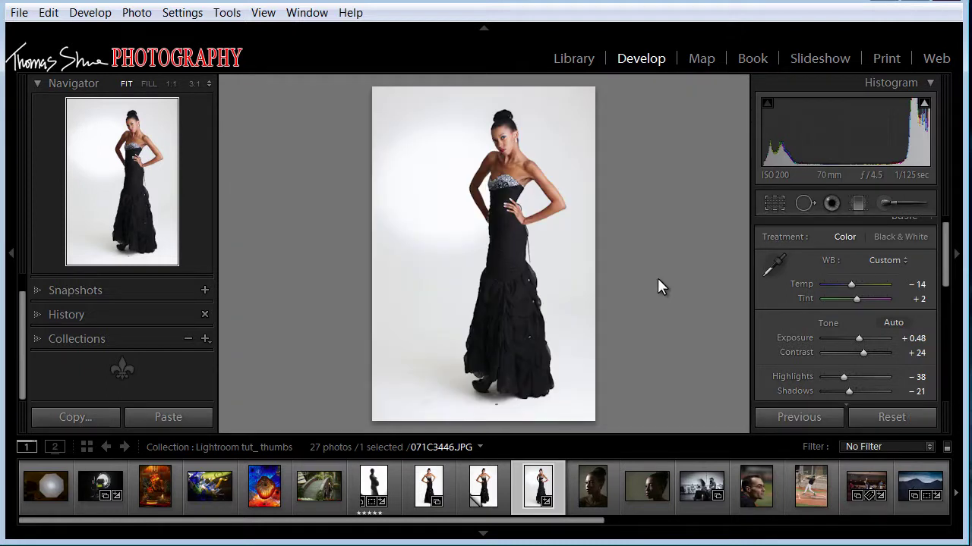
Step: Reset the Exposure to its default of 0.00 and undo the reset
mouse_move(942, 245)
mouse_down()
mouse_move(945, 280)
mouse_move(945, 261)
mouse_up()
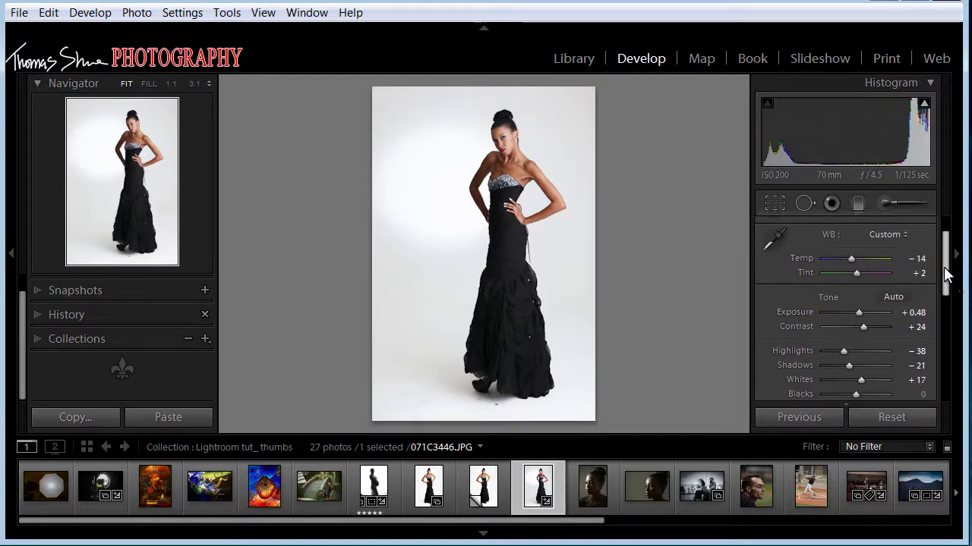
drag(943, 265, 943, 282)
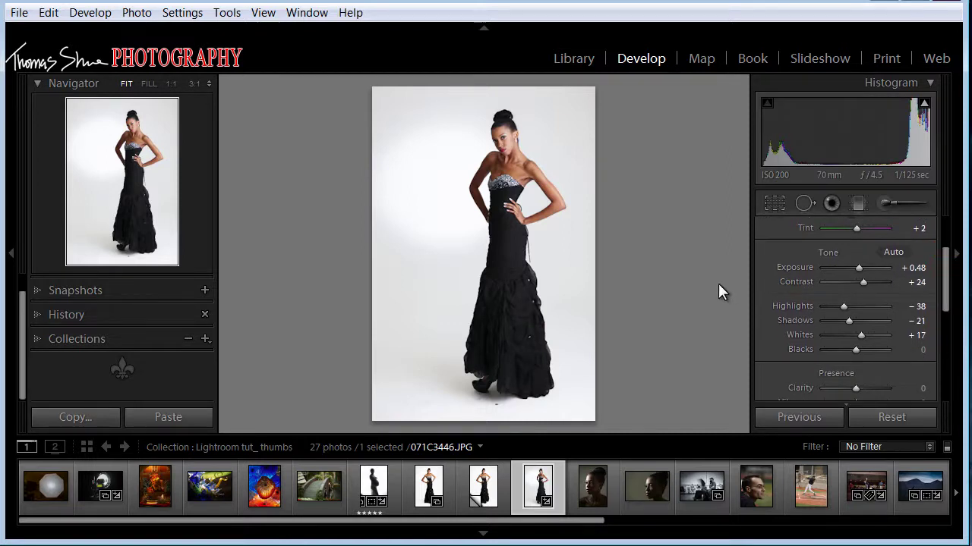
double_click(785, 267)
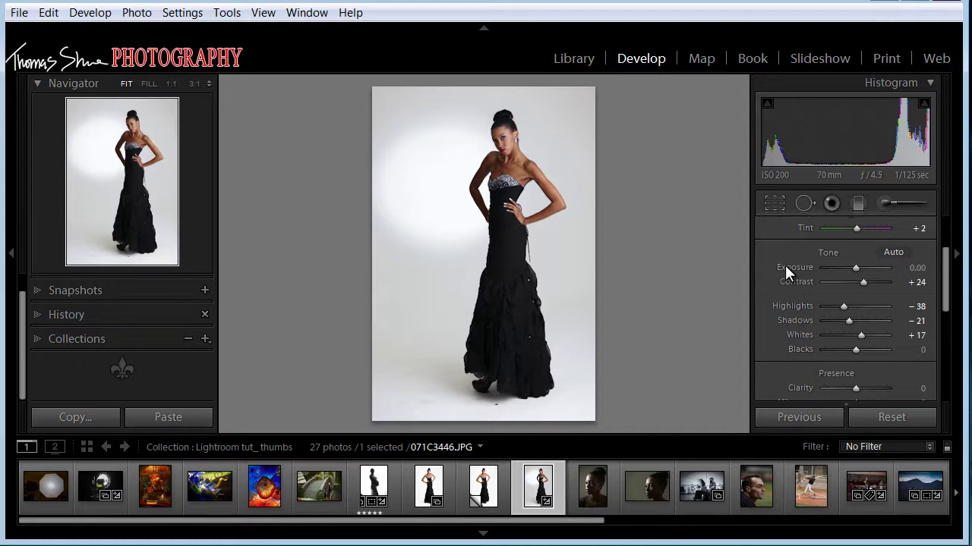
key(ctrl+z)
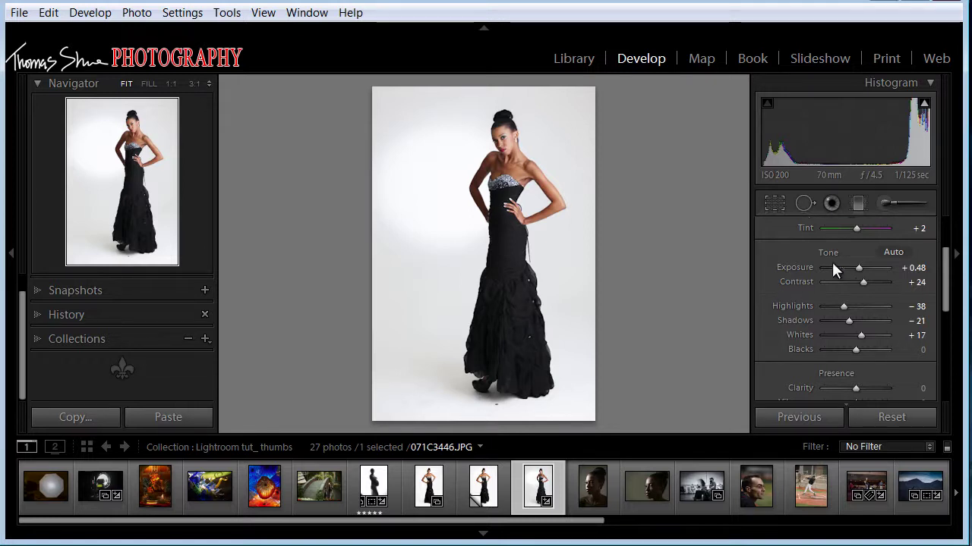
Step: Reset all Tone adjustments to their defaults and return the white balance to As Shot
key(alt)
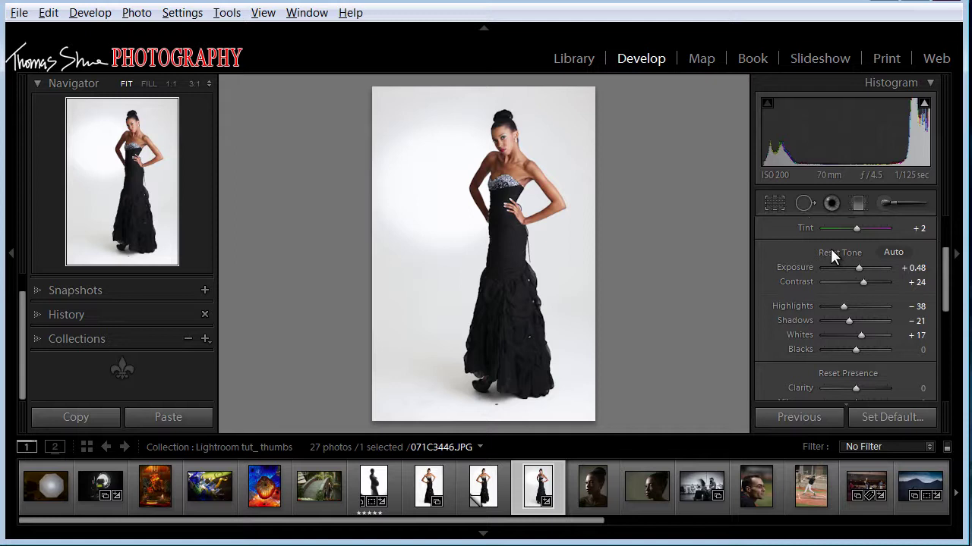
click(831, 252)
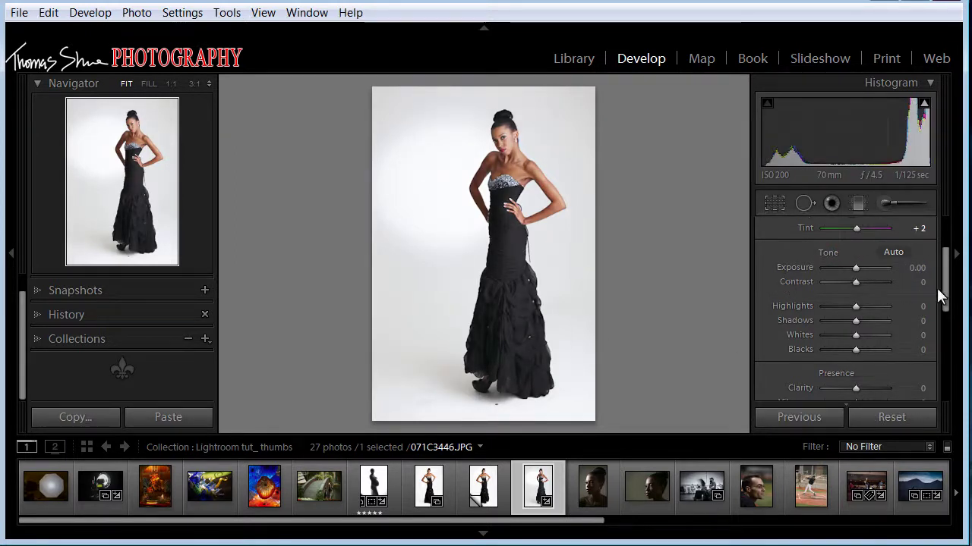
scroll(945, 292, up, 2)
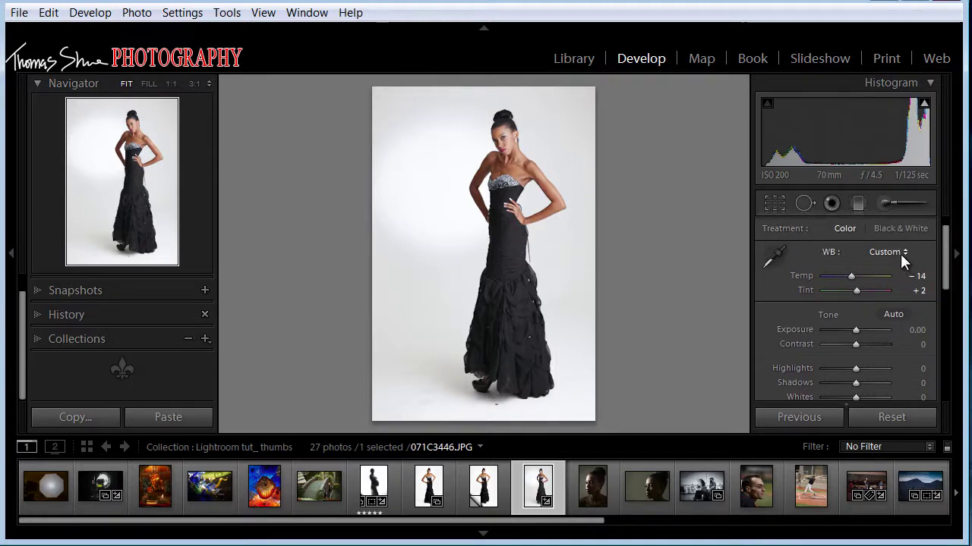
key(alt)
key(alt)
click(900, 252)
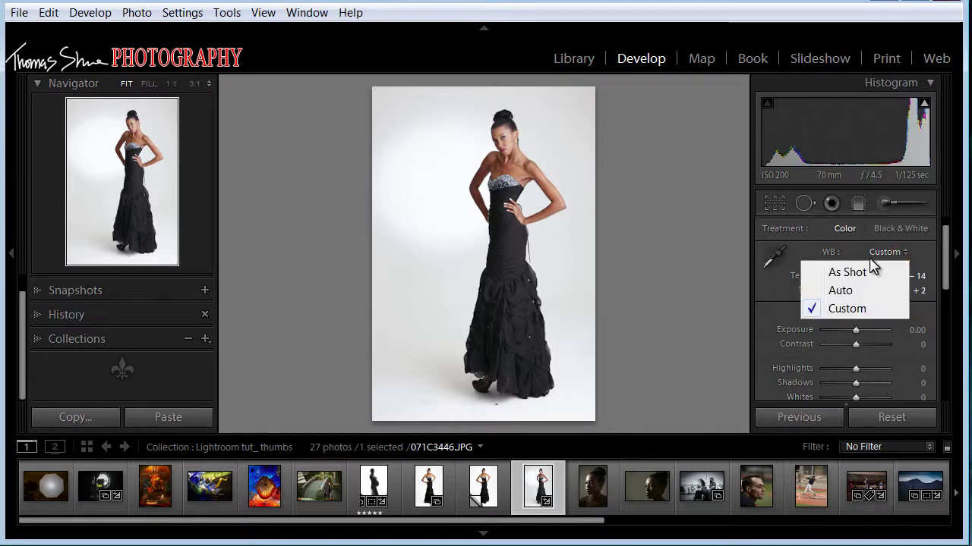
click(856, 272)
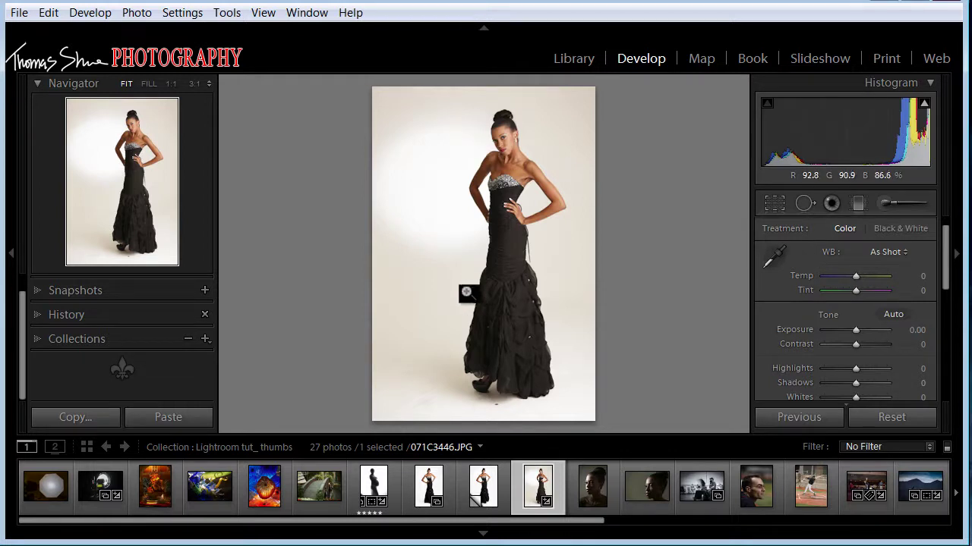
Step: Find the profile portrait of the man with glasses, _A260644.JPG, in the Library grid and open it in Develop
key(g)
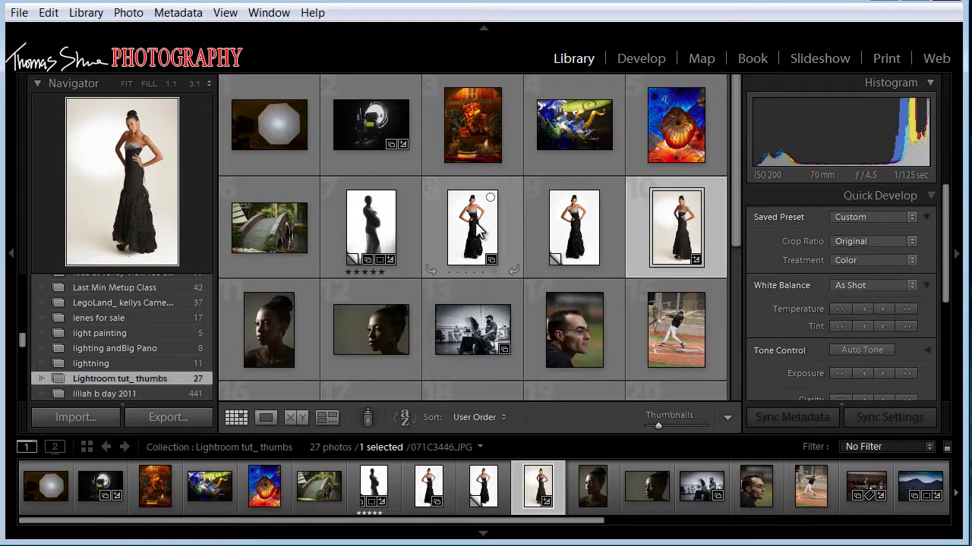
scroll(448, 243, down, 2)
scroll(449, 239, down, 1)
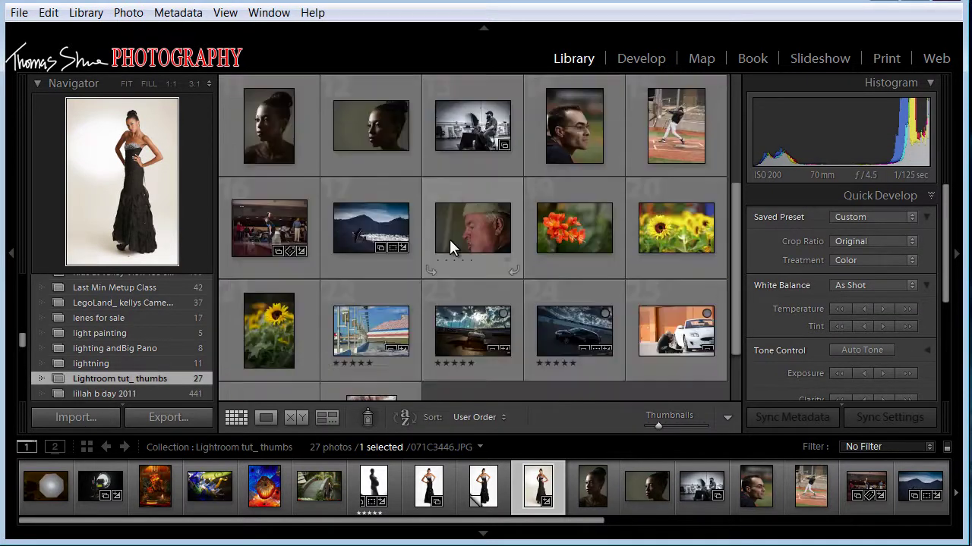
scroll(449, 239, up, 2)
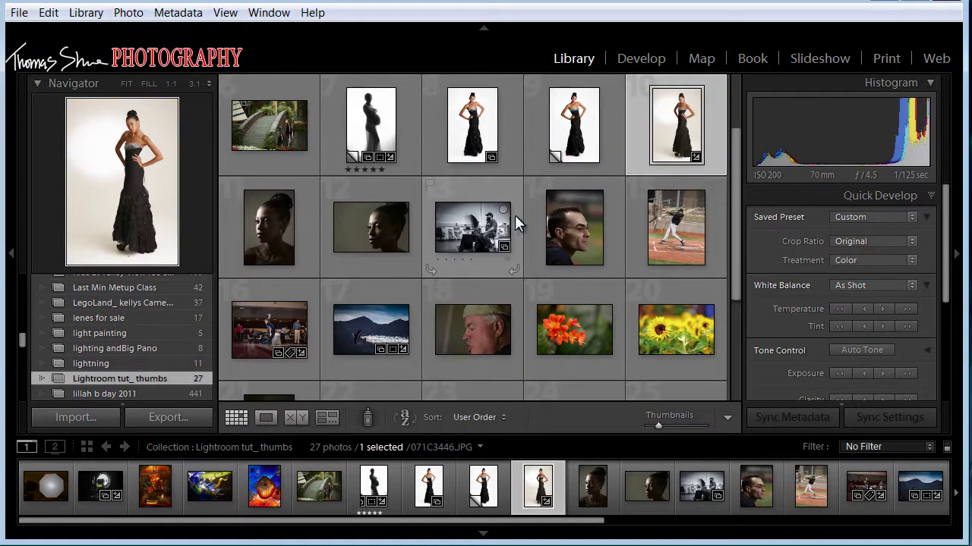
click(567, 224)
double_click(581, 238)
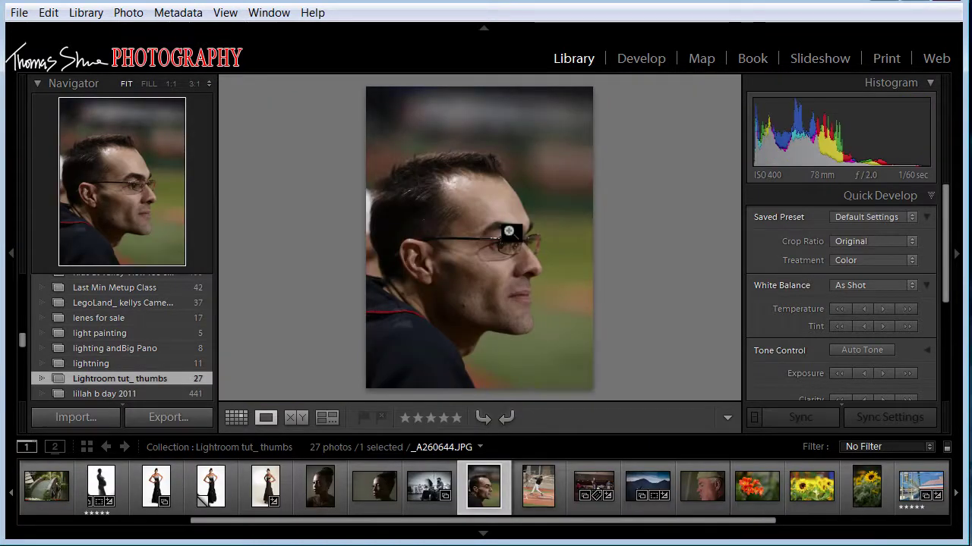
key(d)
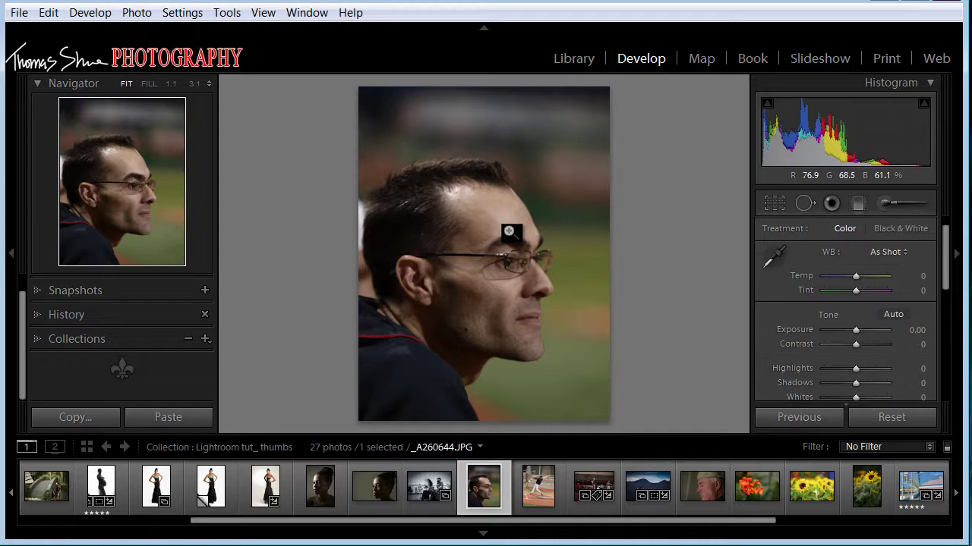
Step: Start cropping the portrait and cycle the composition overlays from the thirds grid to the golden spiral
key(r)
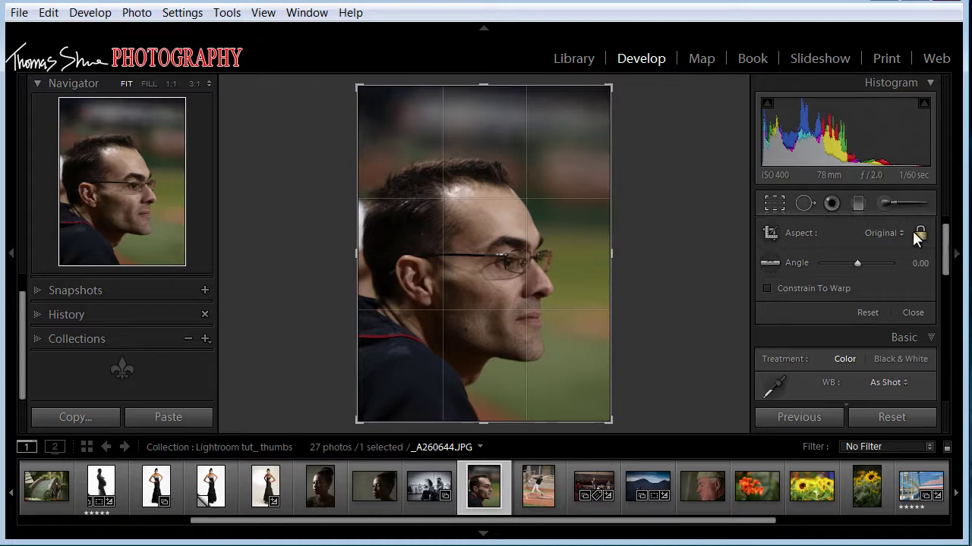
click(774, 264)
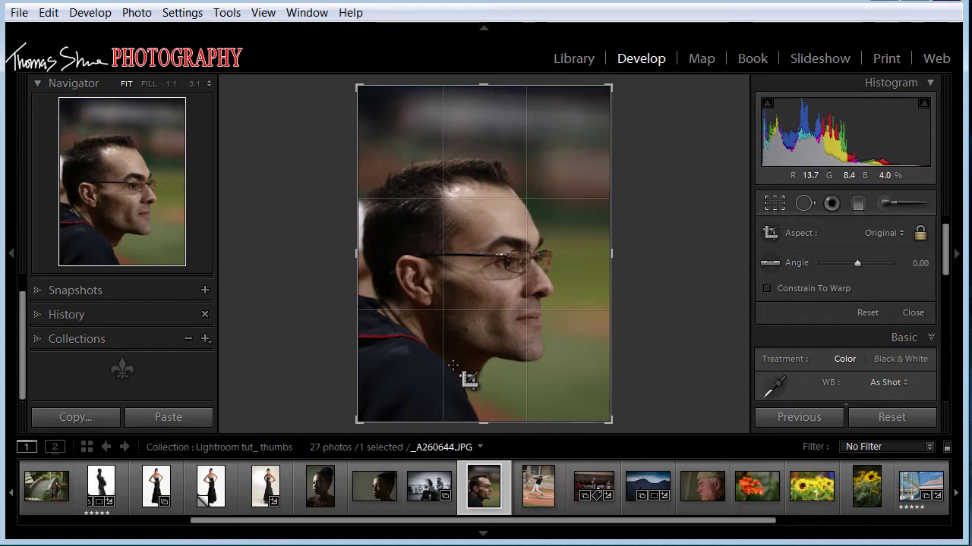
key(o)
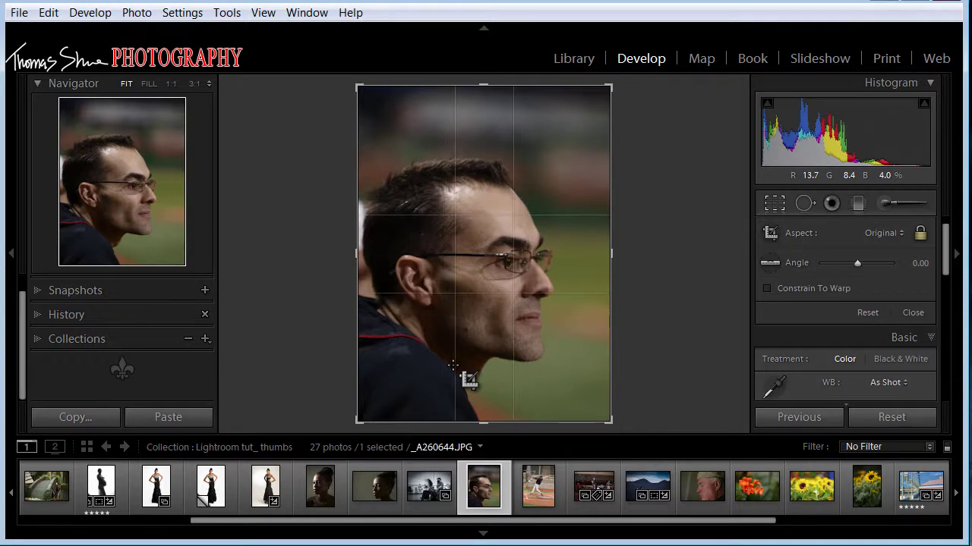
key(o)
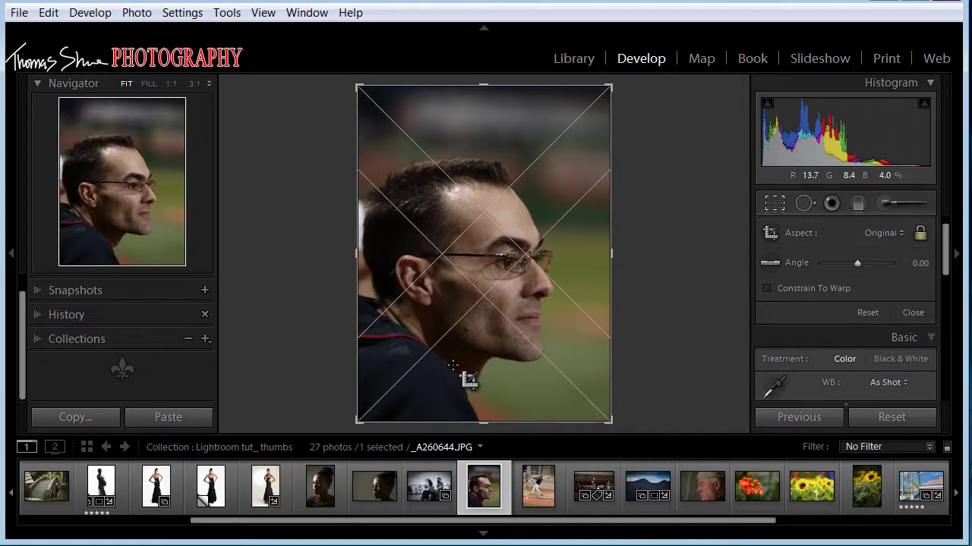
key(o)
key(o)
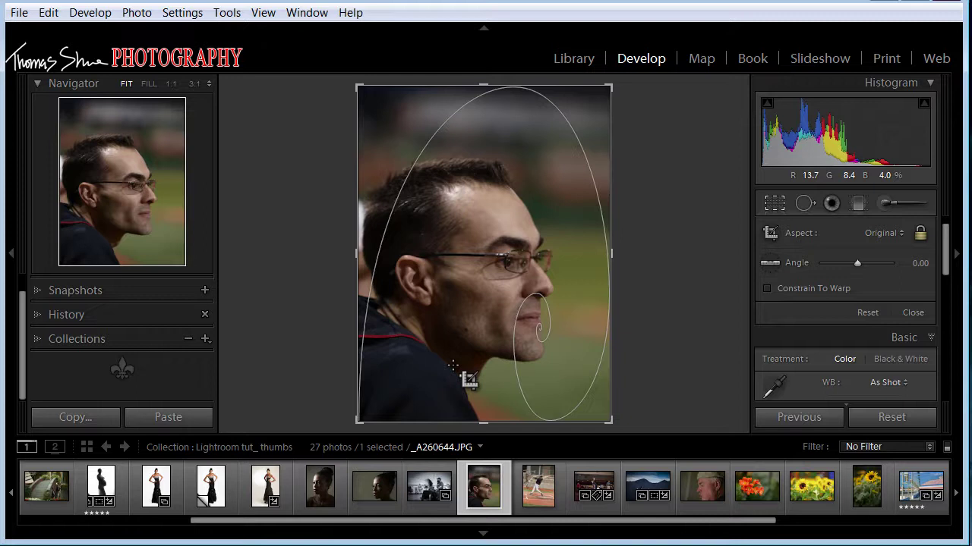
Step: Cycle the golden spiral overlay through its orientations and return to the rule-of-thirds grid
key(shift)
key(shift+o)
key(shift+o)
key(shift+o)
key(shift+o)
key(shift+o)
key(shift+o)
key(shift+o)
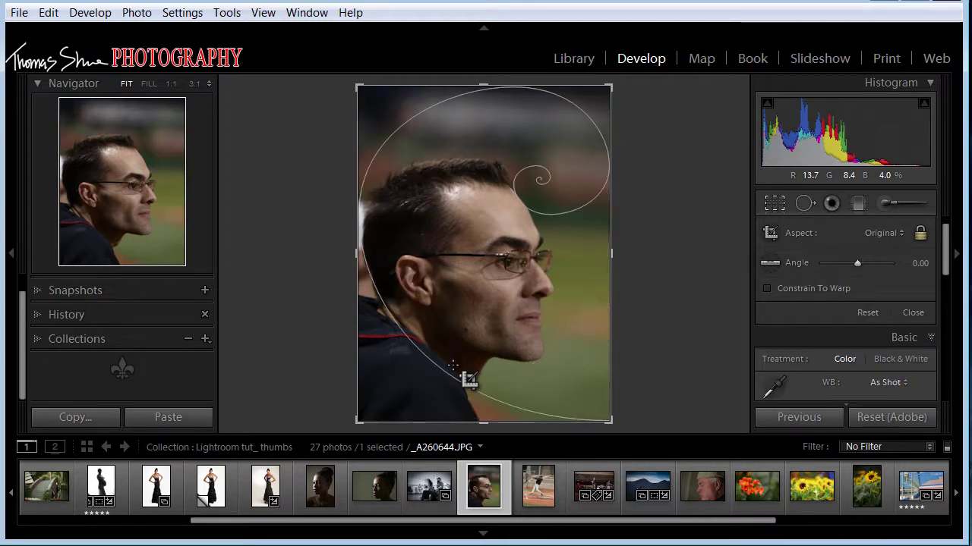
key(o)
key(o)
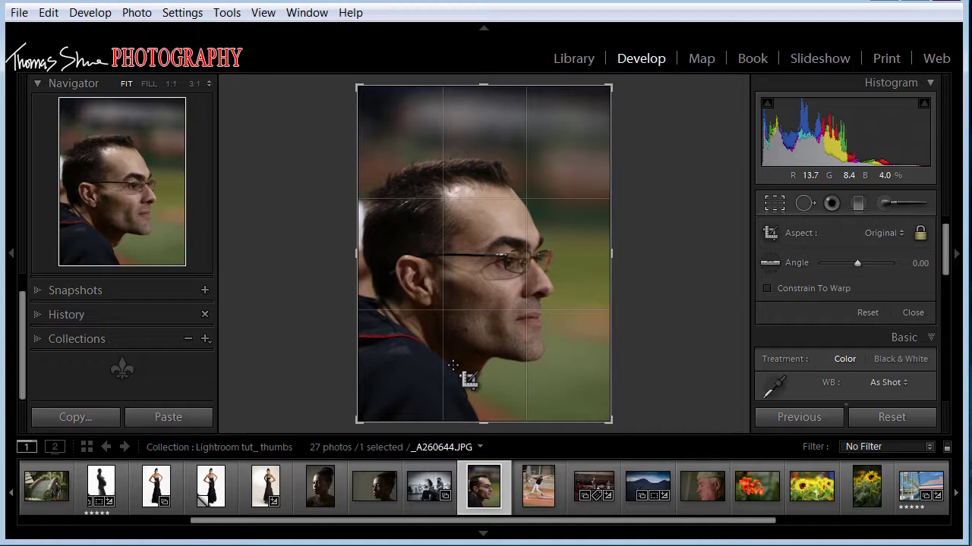
Step: Try resizing the crop frame from its corners and edges, with the aspect ratio unlocked and locked
mouse_move(613, 88)
mouse_down()
mouse_move(588, 121)
mouse_move(616, 134)
mouse_move(540, 139)
mouse_move(532, 104)
mouse_move(622, 119)
mouse_move(581, 119)
mouse_move(588, 85)
mouse_move(605, 79)
mouse_up()
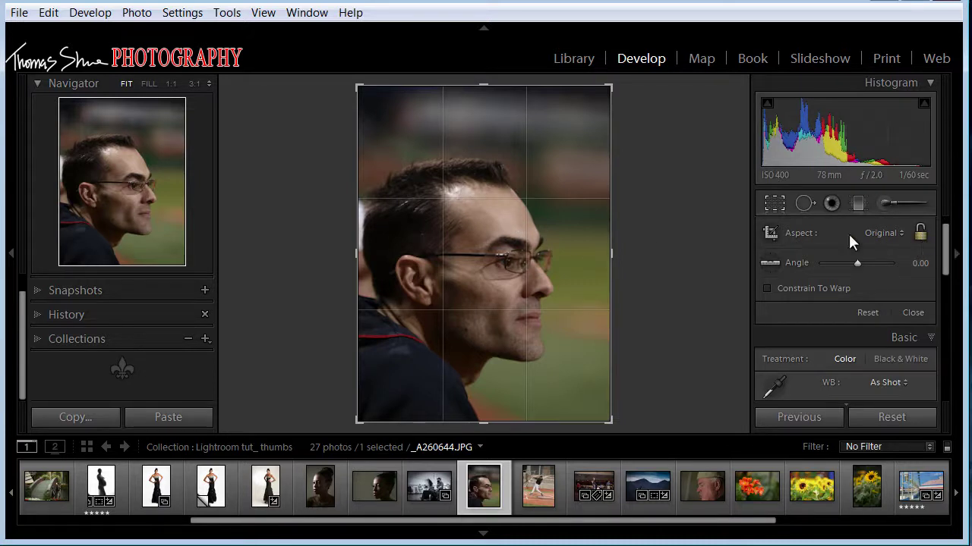
drag(611, 254, 627, 265)
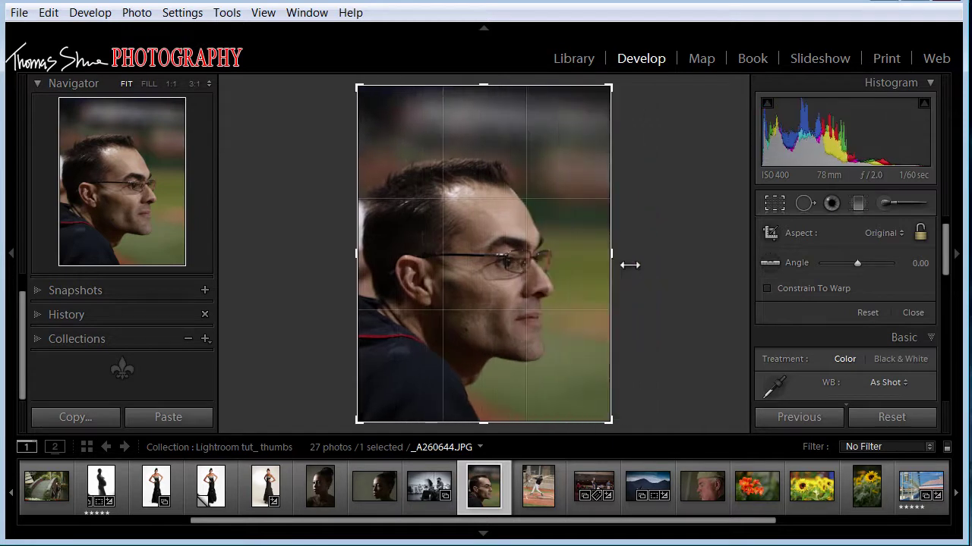
mouse_move(483, 422)
mouse_down()
mouse_move(479, 284)
mouse_move(482, 422)
mouse_up()
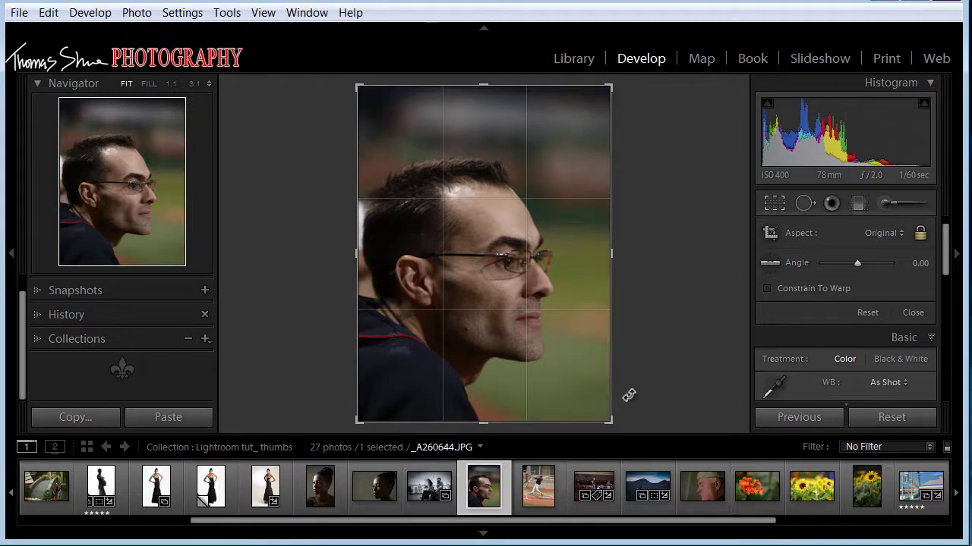
drag(612, 423, 582, 381)
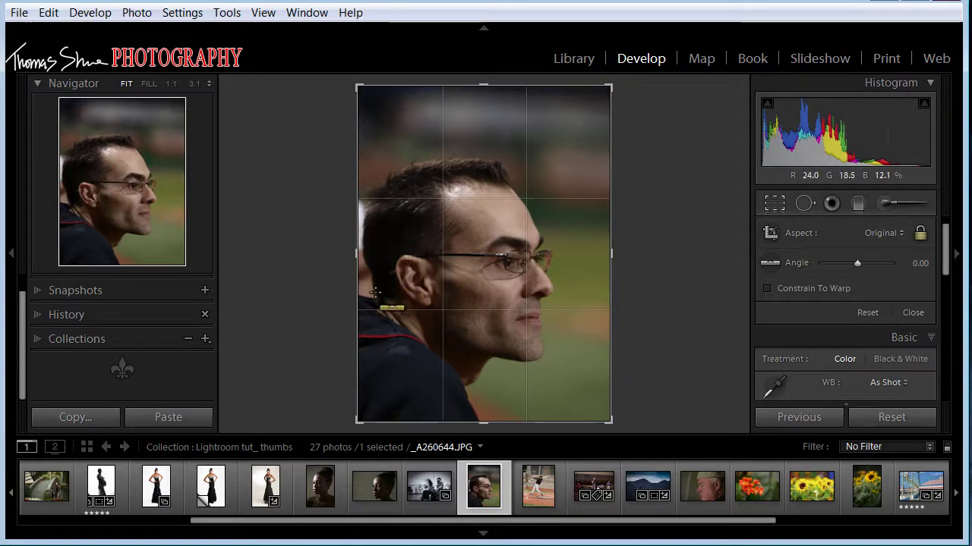
Step: Straighten the portrait along lines drawn across the face, ending with an angle of 32.15
drag(375, 292, 577, 179)
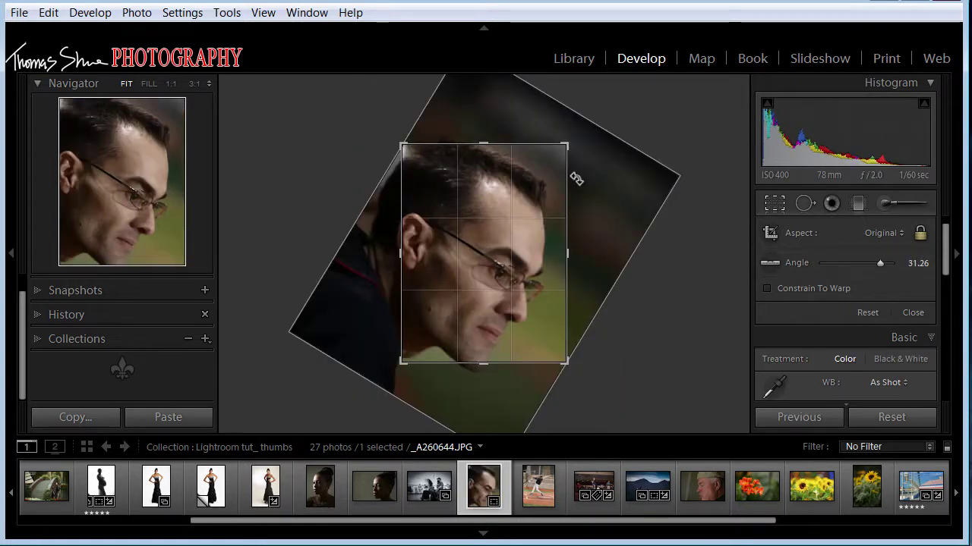
drag(451, 224, 574, 245)
drag(481, 145, 542, 390)
mouse_move(410, 321)
mouse_down()
mouse_move(495, 325)
mouse_move(499, 217)
mouse_up()
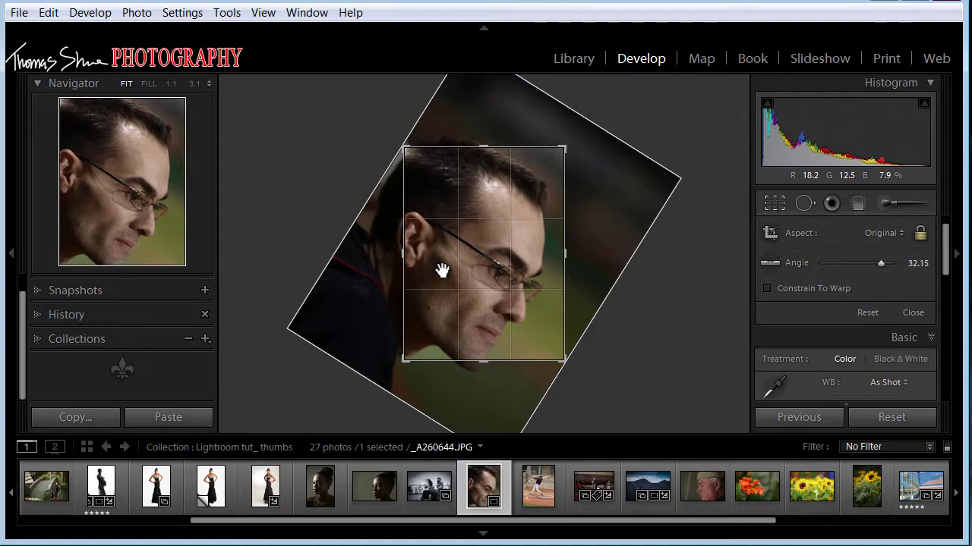
Step: Reset the portrait's crop and rotation to the original and leave the crop tool
key(ctrl)
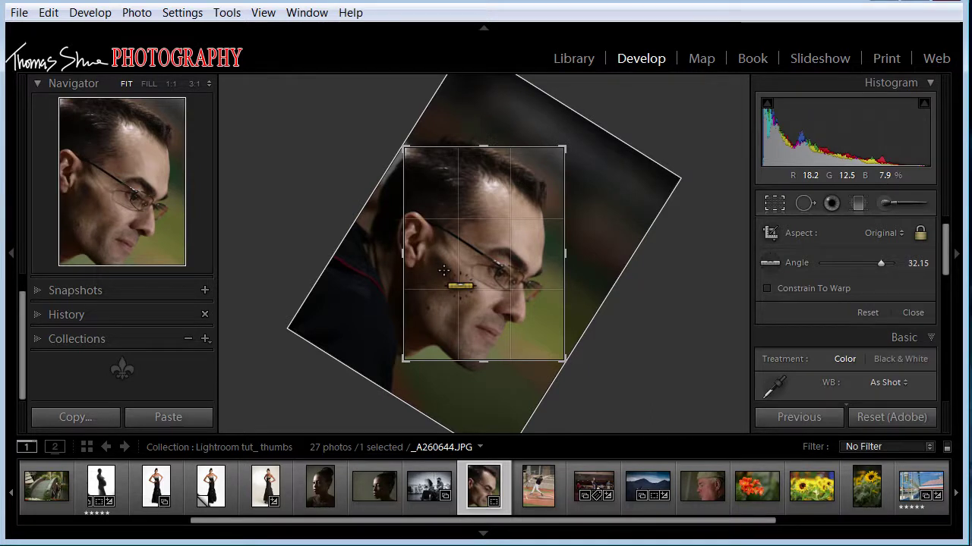
key(ctrl+alt+r)
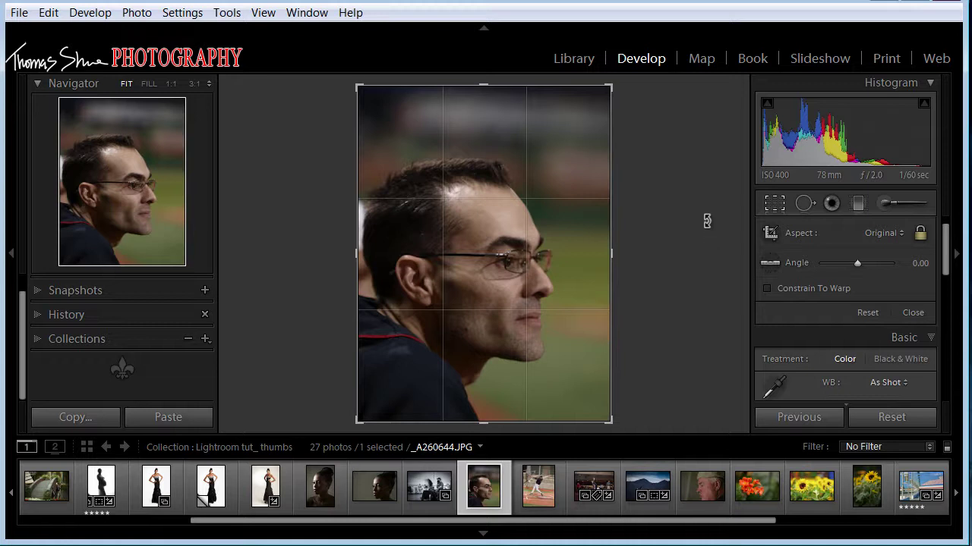
key(Return)
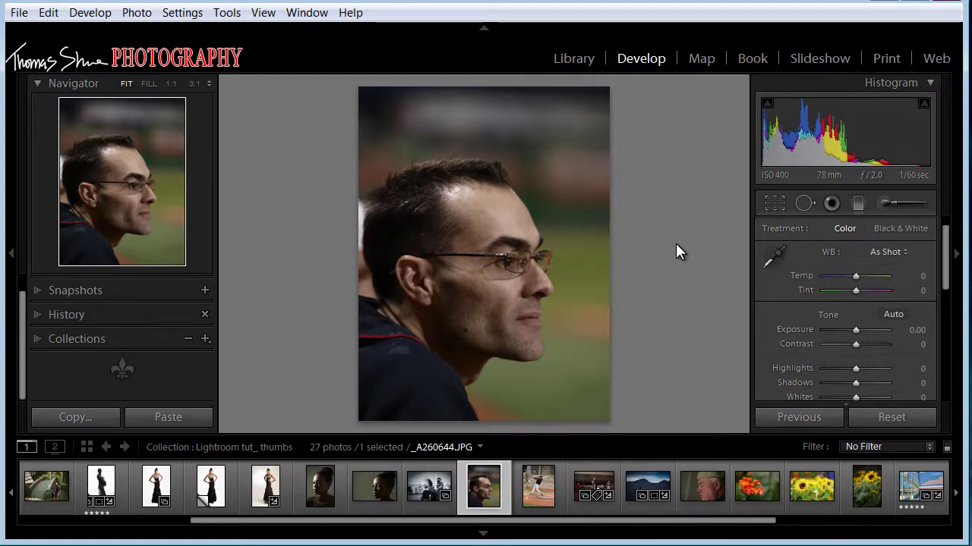
Step: Paint Clarity 100 over the man's face with the Adjustment Brush
key(k)
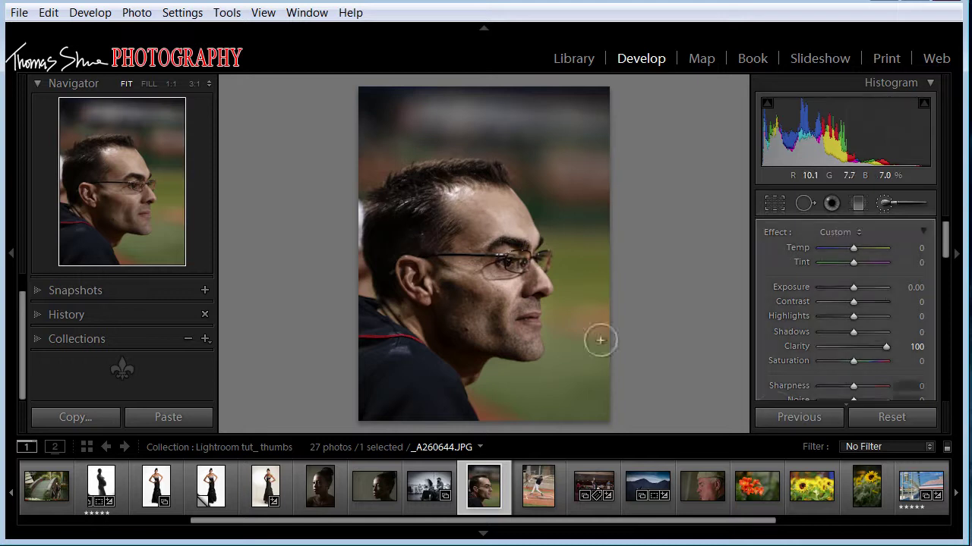
click(503, 262)
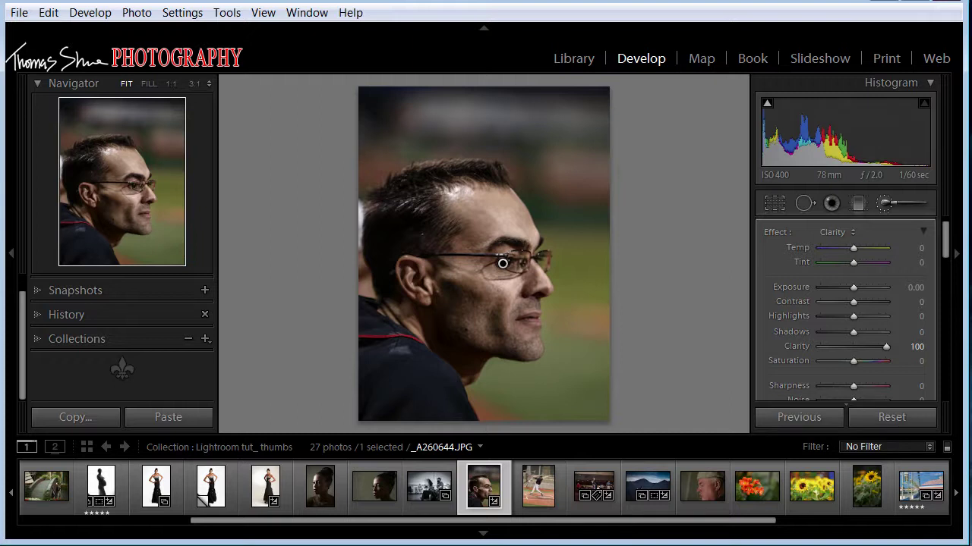
Step: Add a slanted Graduated Filter from the photo's lower-right corner across the face with Clarity 100 and Saturation -1, and close the filter
click(864, 206)
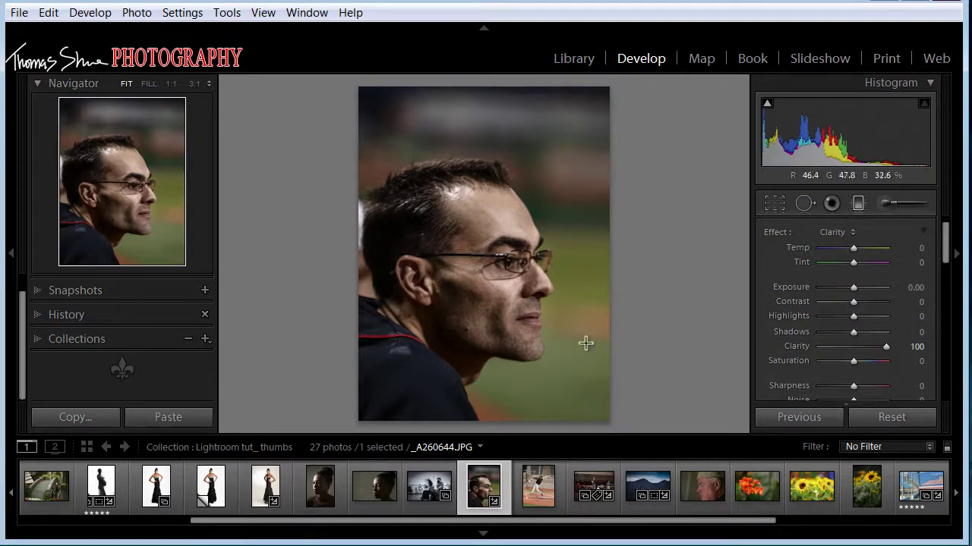
drag(612, 423, 395, 369)
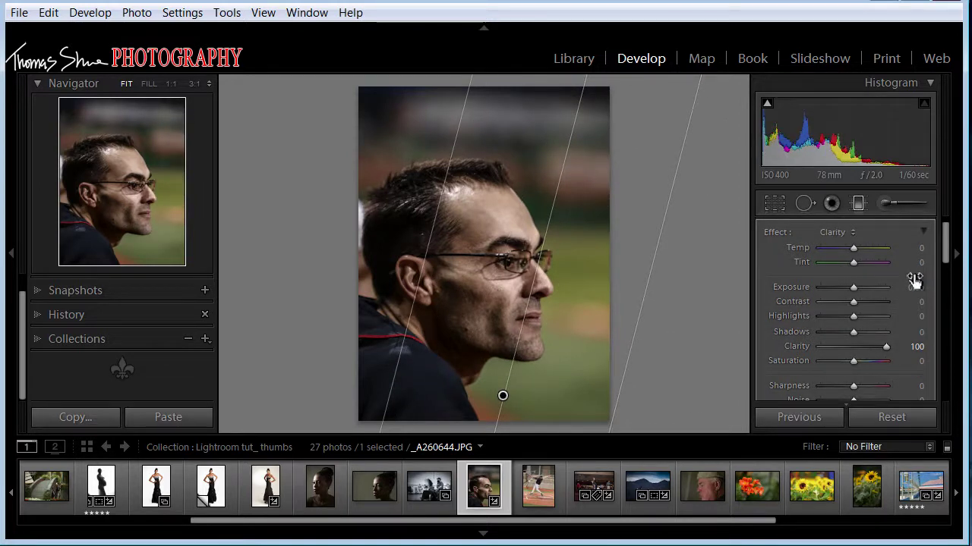
drag(853, 361, 830, 361)
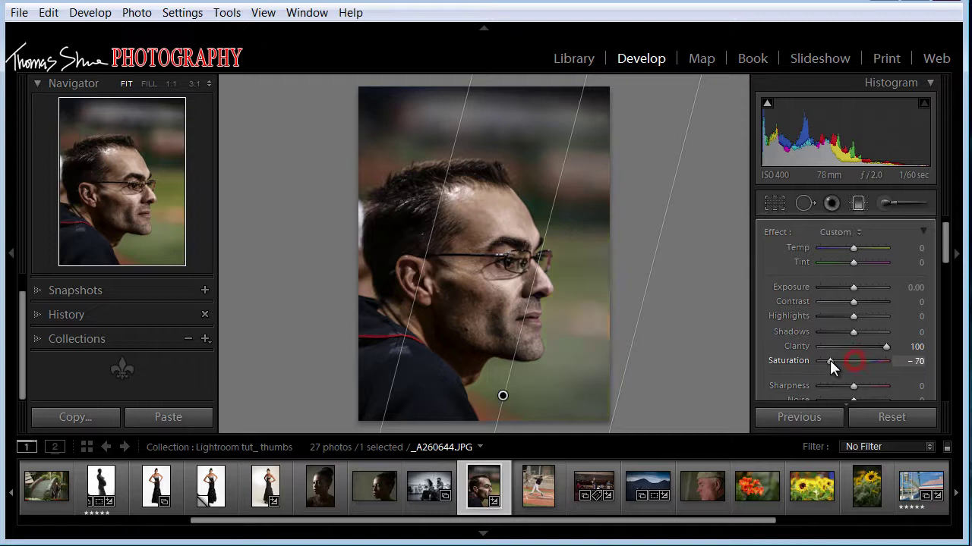
double_click(829, 359)
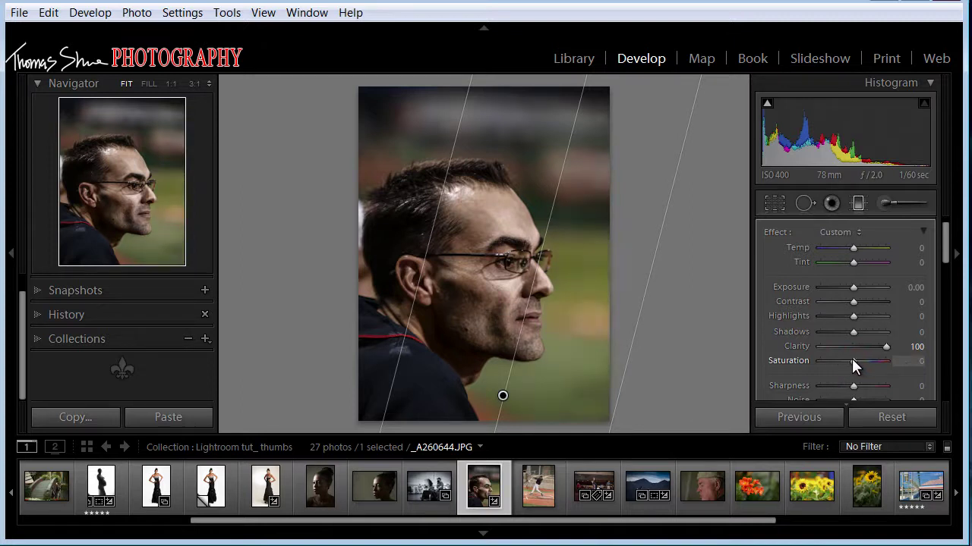
click(851, 360)
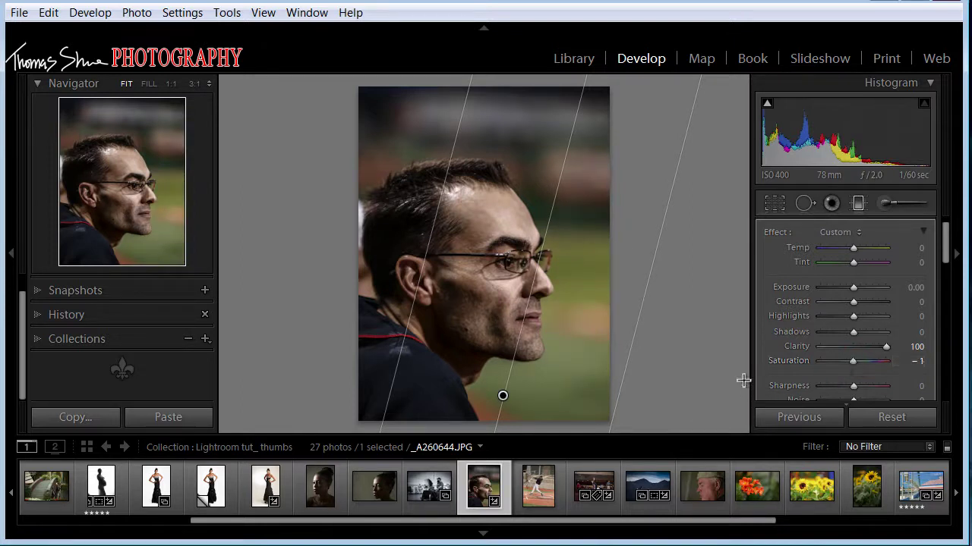
key(m)
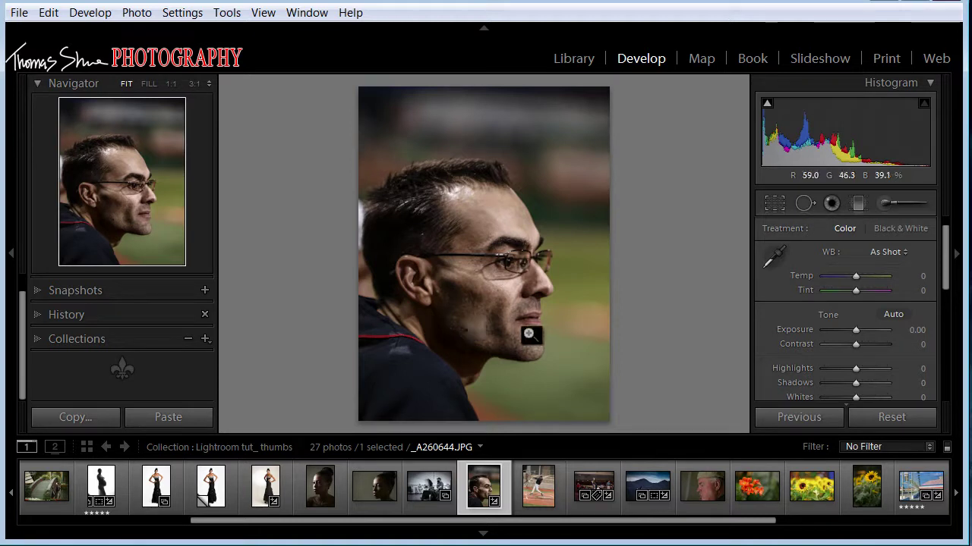
Step: Remove the dark mole on the man's jaw with Spot Removal at size 52, sampling the skin just below it, and close the tool
click(529, 334)
drag(502, 385, 592, 295)
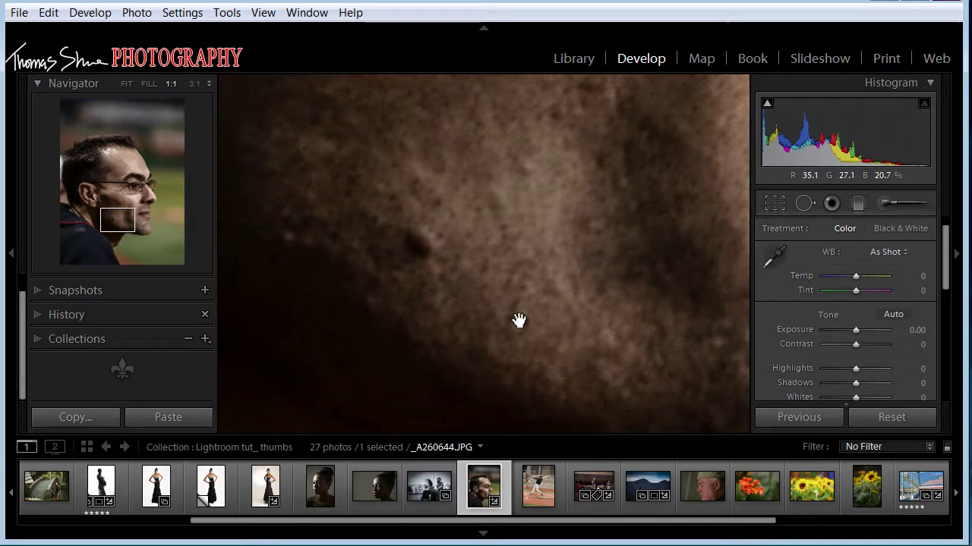
key(q)
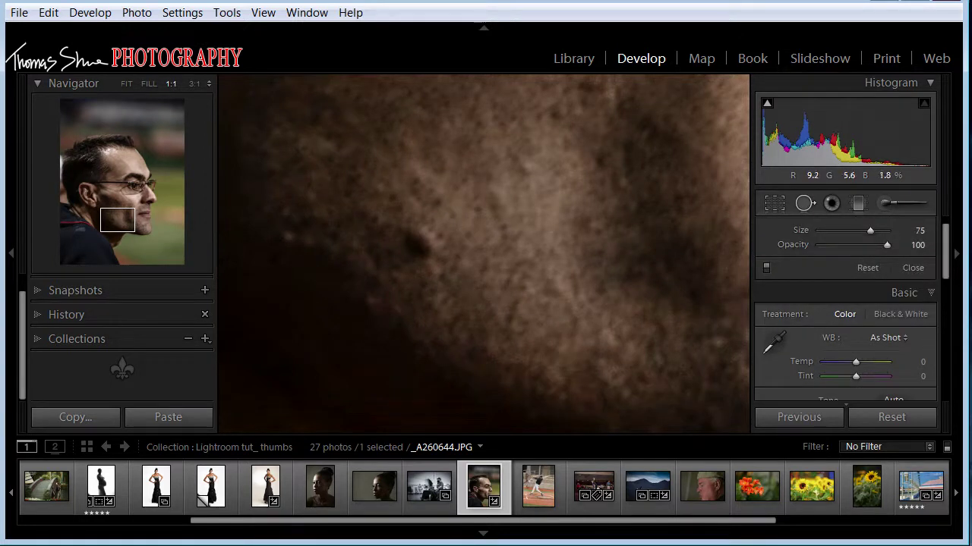
drag(418, 246, 430, 293)
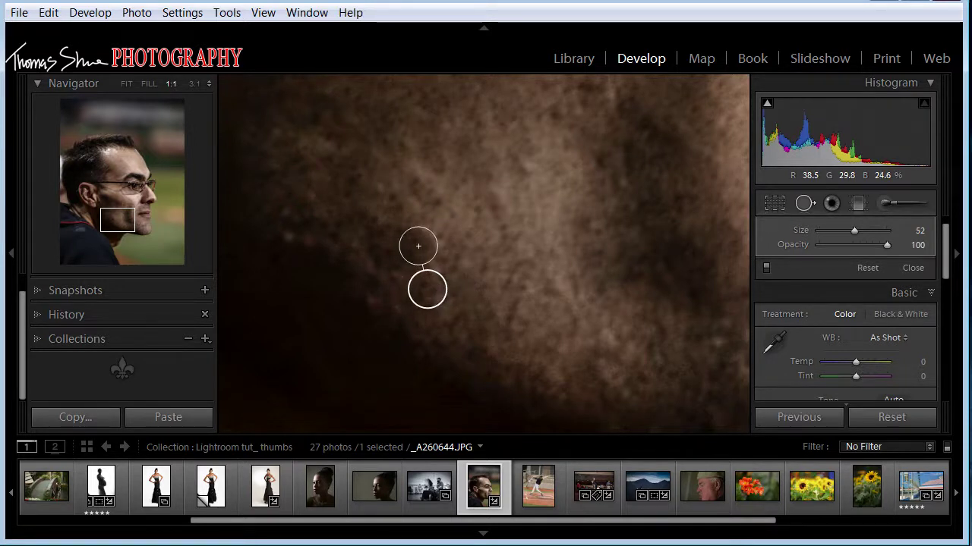
key(Delete)
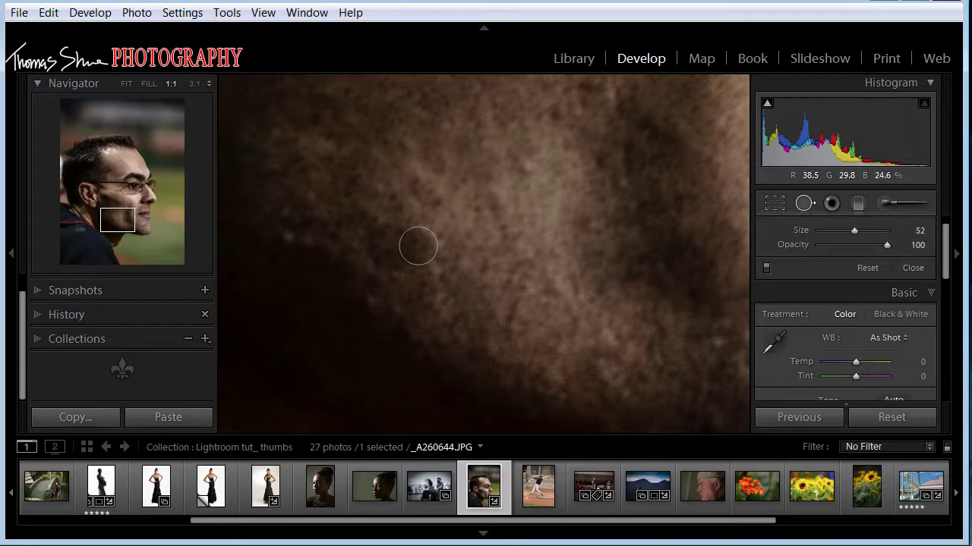
key(q)
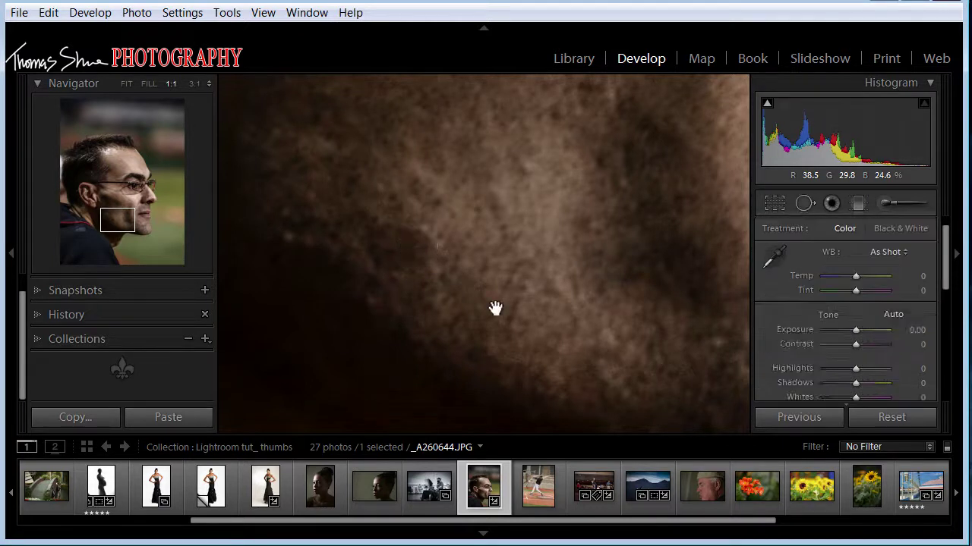
click(495, 308)
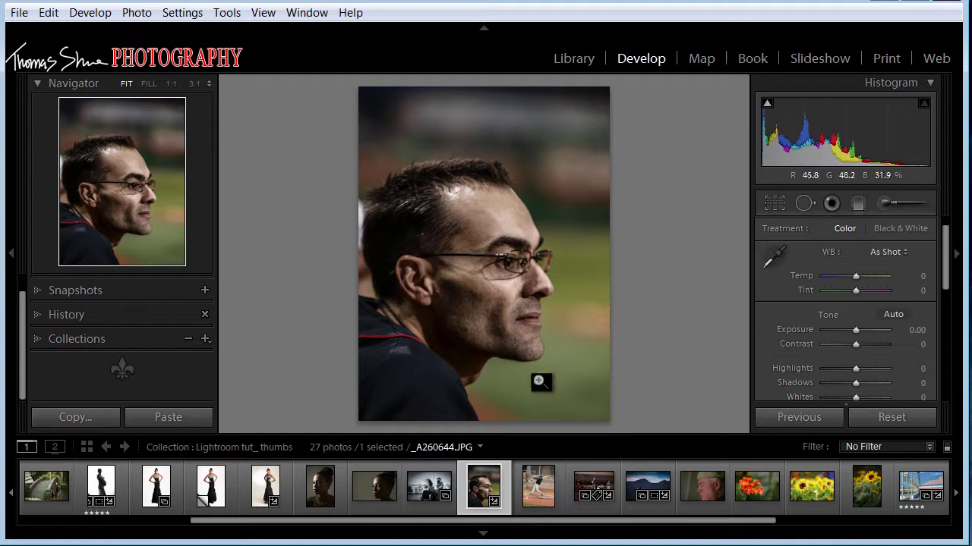
Step: Heal the jaw mole in the rotated portrait with a size 56 Spot Removal circle sampled from just below, and leave the tool
click(481, 344)
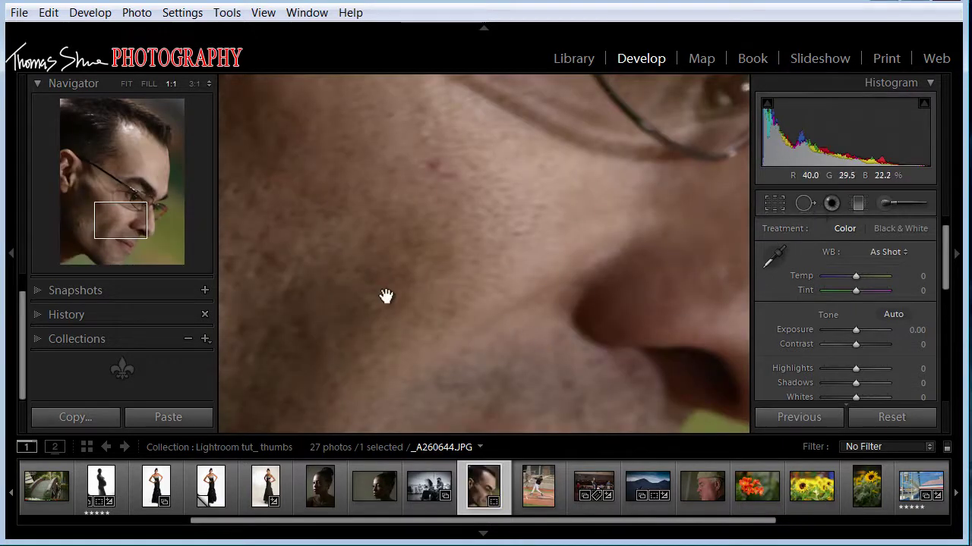
drag(416, 395, 542, 186)
drag(440, 262, 599, 278)
drag(508, 255, 633, 365)
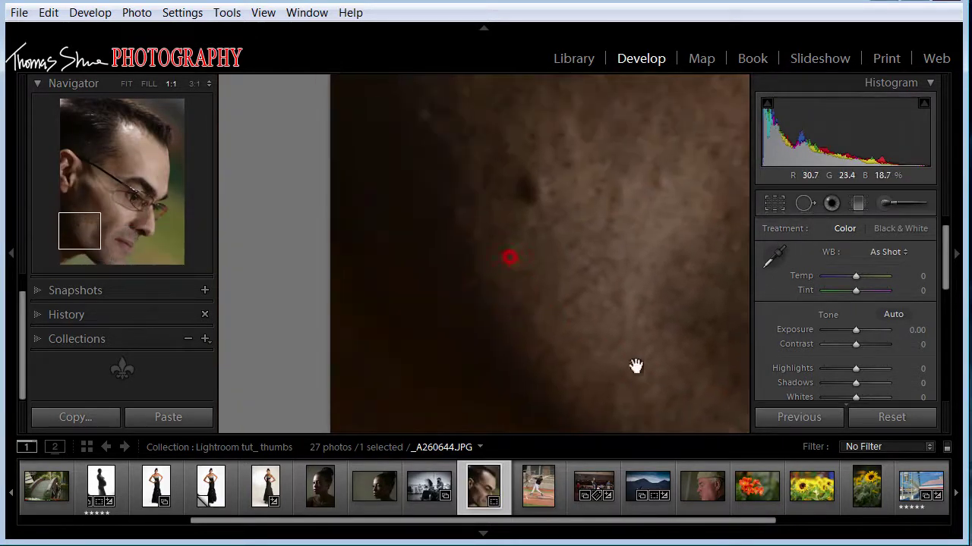
drag(607, 243, 585, 332)
click(803, 200)
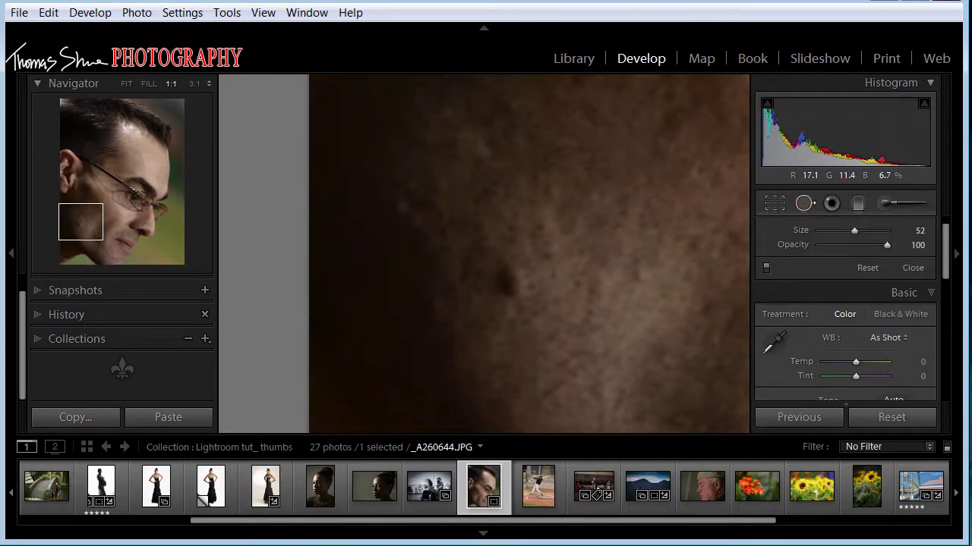
click(509, 281)
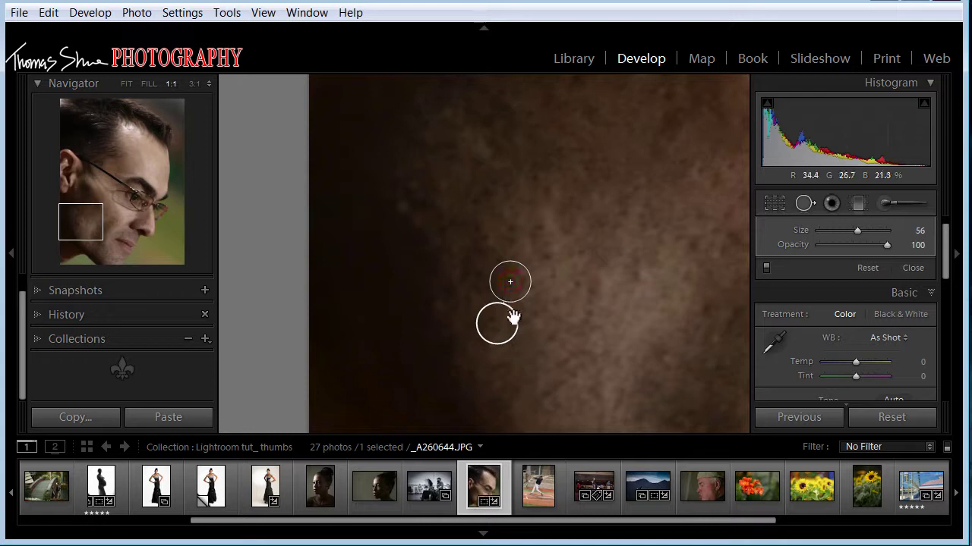
click(807, 203)
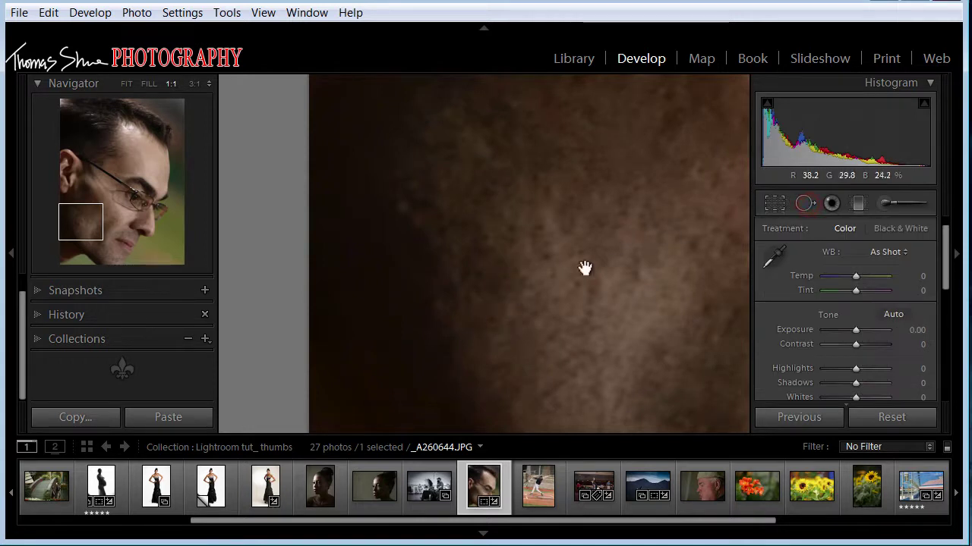
click(608, 338)
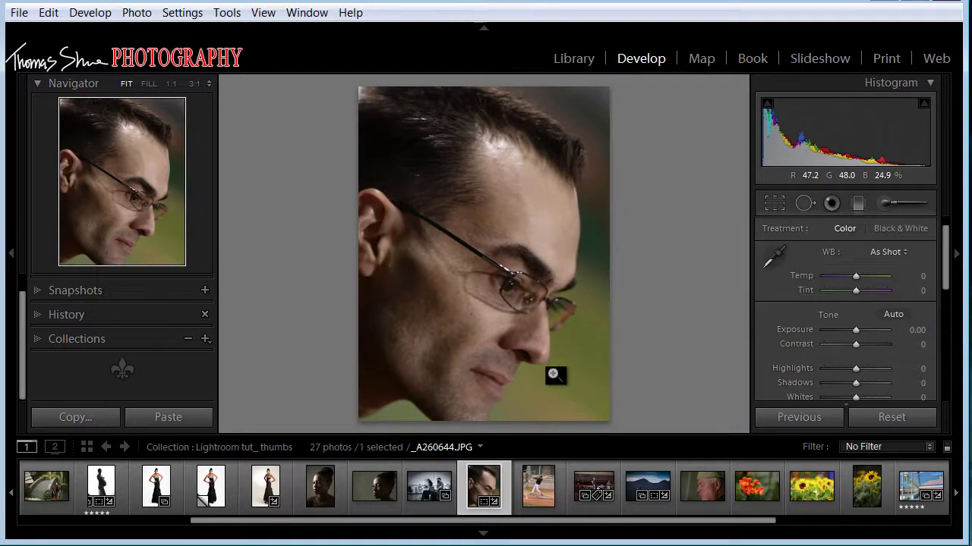
Step: Restore the rotated portrait to its original uncropped framing at angle 0.00 and close the crop tool
key(r)
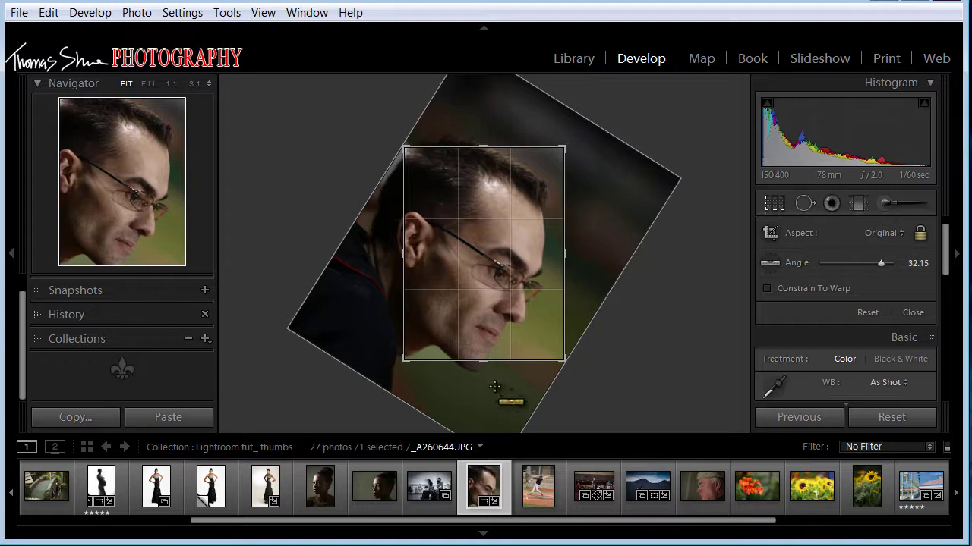
key(ctrl+alt+r)
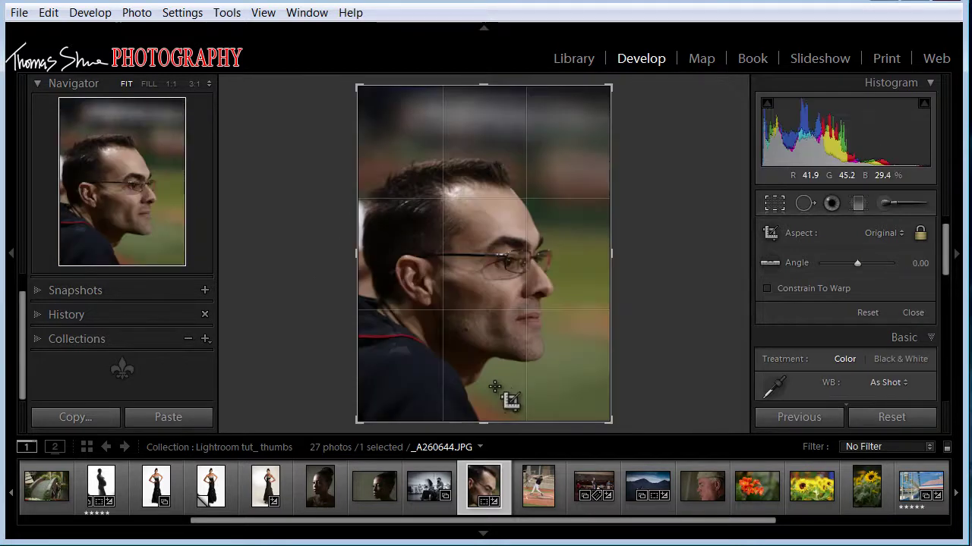
click(658, 257)
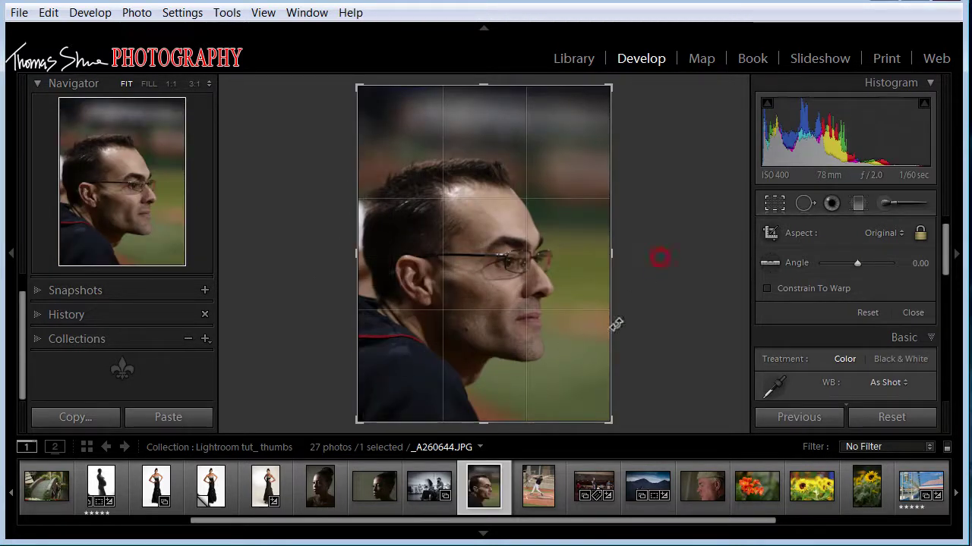
click(774, 201)
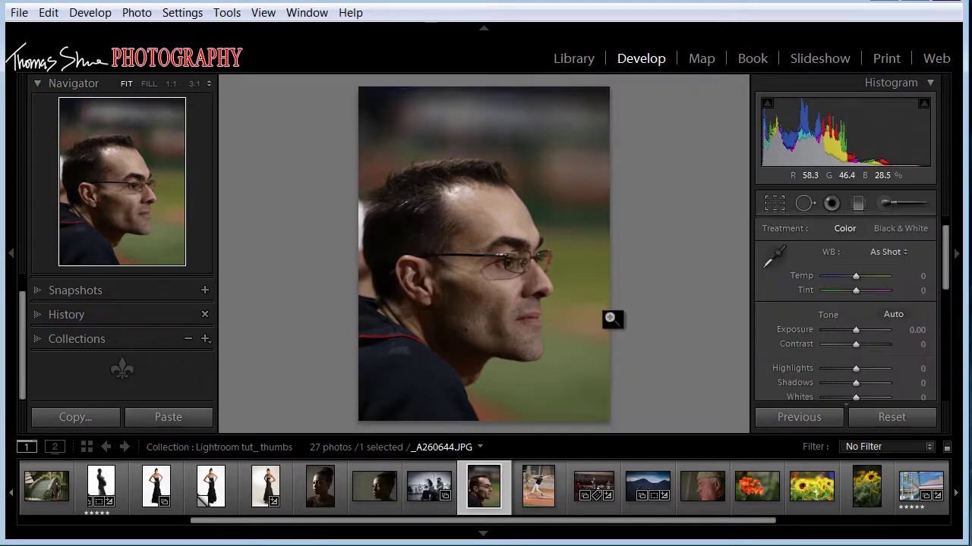